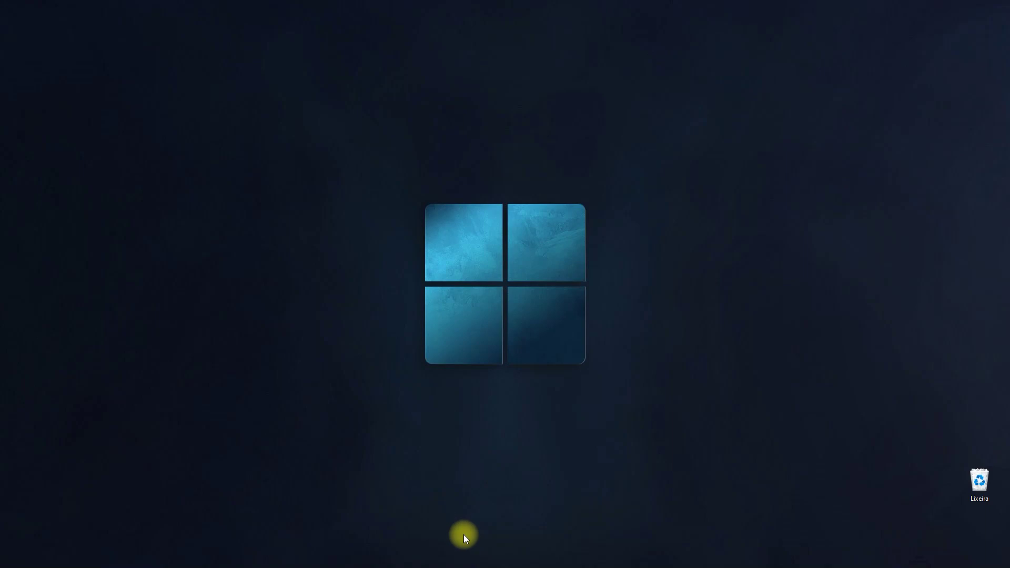
Launch Adobe Premiere Pro 2023 from the Design folder pinned in the Start menu
{"action": "mouse_move", "coordinate": [460, 566]}
{"action": "left_click", "coordinate": [273, 555]}
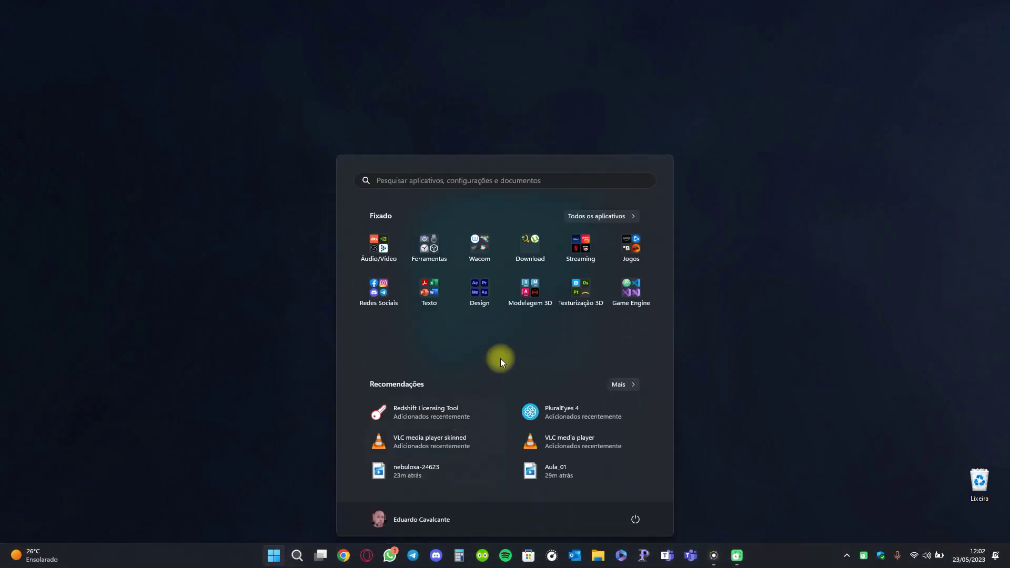
{"action": "left_click", "coordinate": [480, 292]}
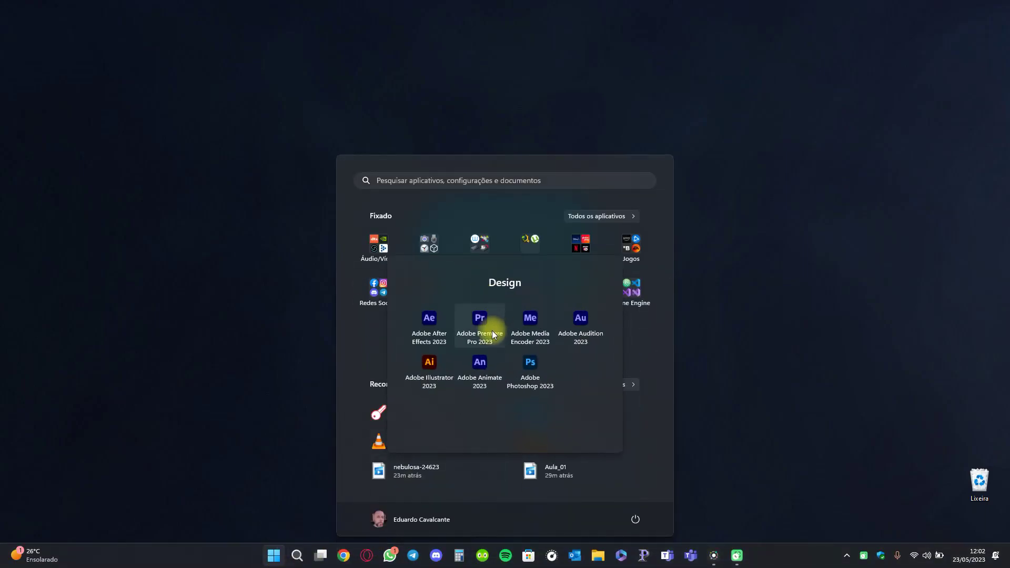
{"action": "left_click", "coordinate": [476, 322]}
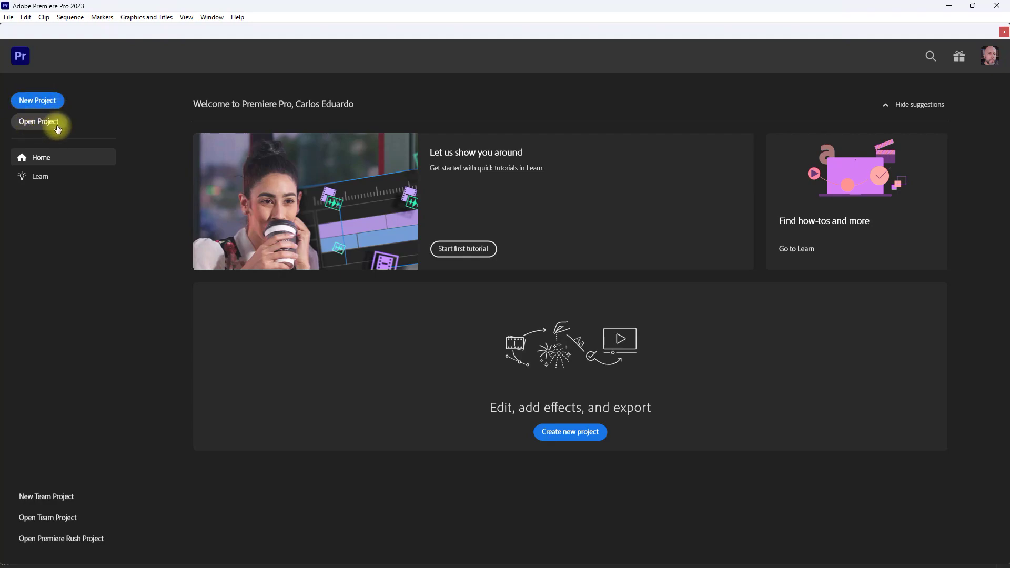
Switch the Home screen to the Learn page of tutorials
{"action": "left_click", "coordinate": [40, 179]}
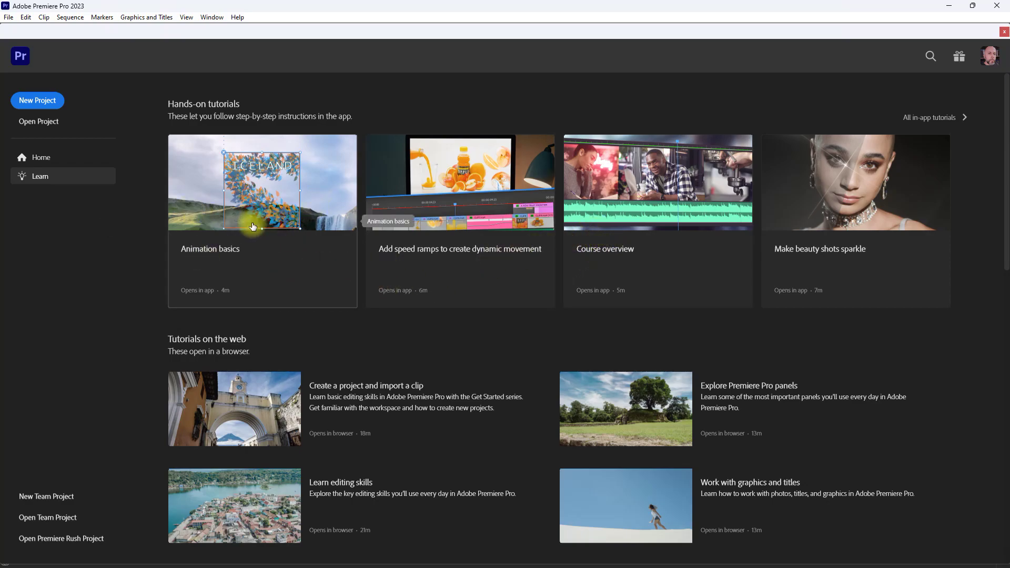
Return from the Learn page to the Home page
{"action": "left_click", "coordinate": [41, 158]}
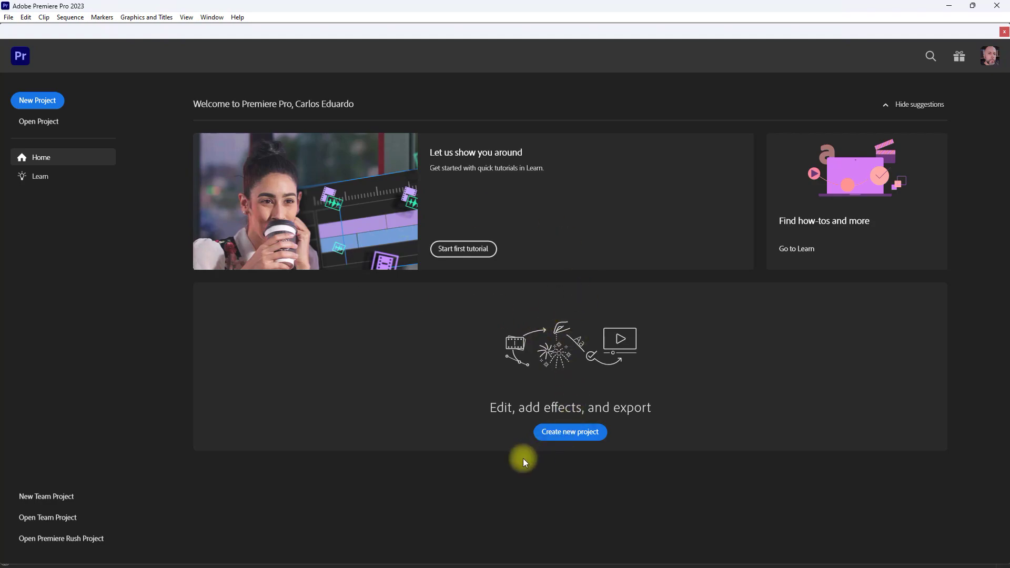
Start a new project and enter Iniciante_Premiere as its name
{"action": "left_click", "coordinate": [556, 438]}
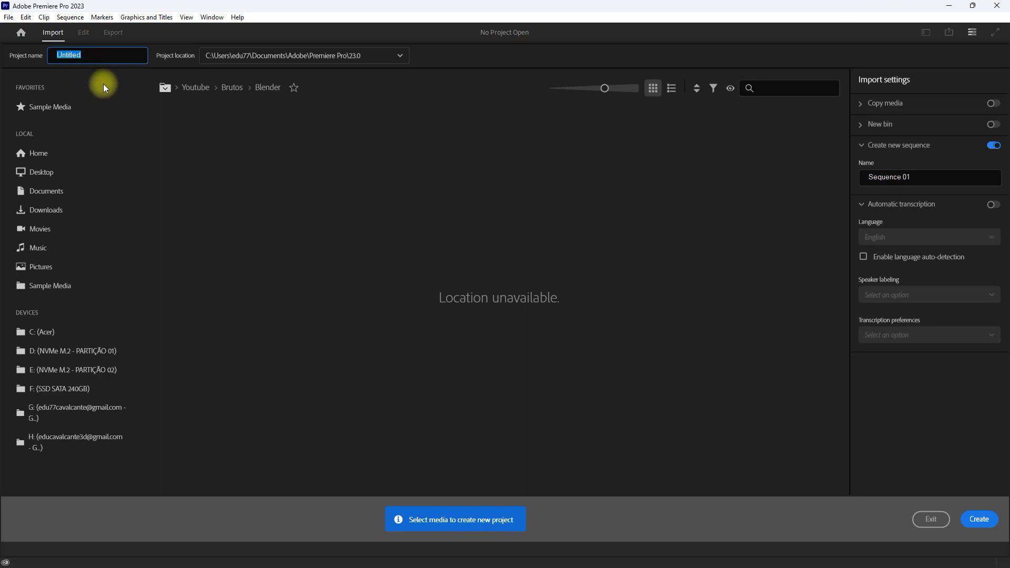
{"action": "type", "text": "Inicia"}
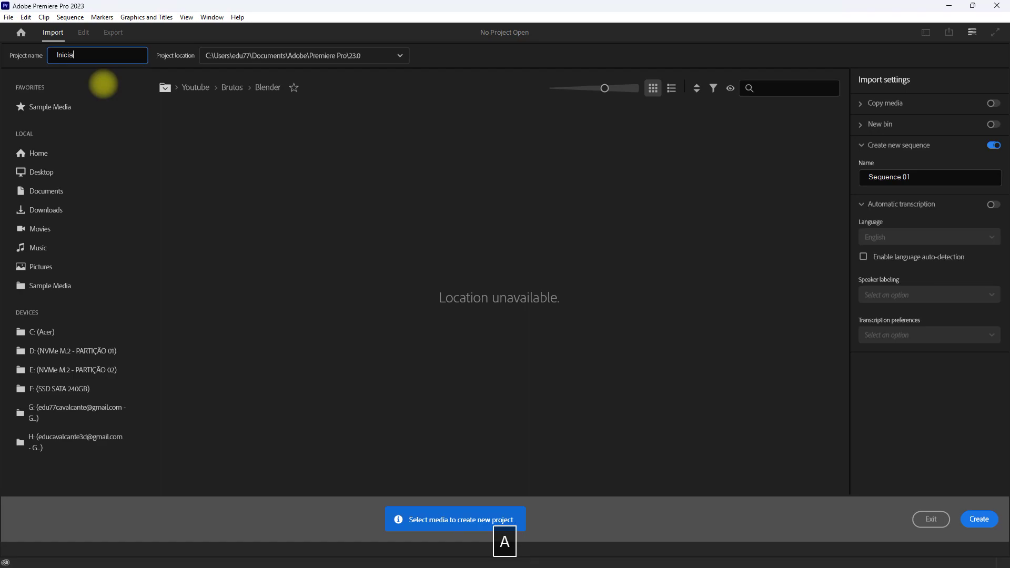
{"action": "type", "text": "nte_"}
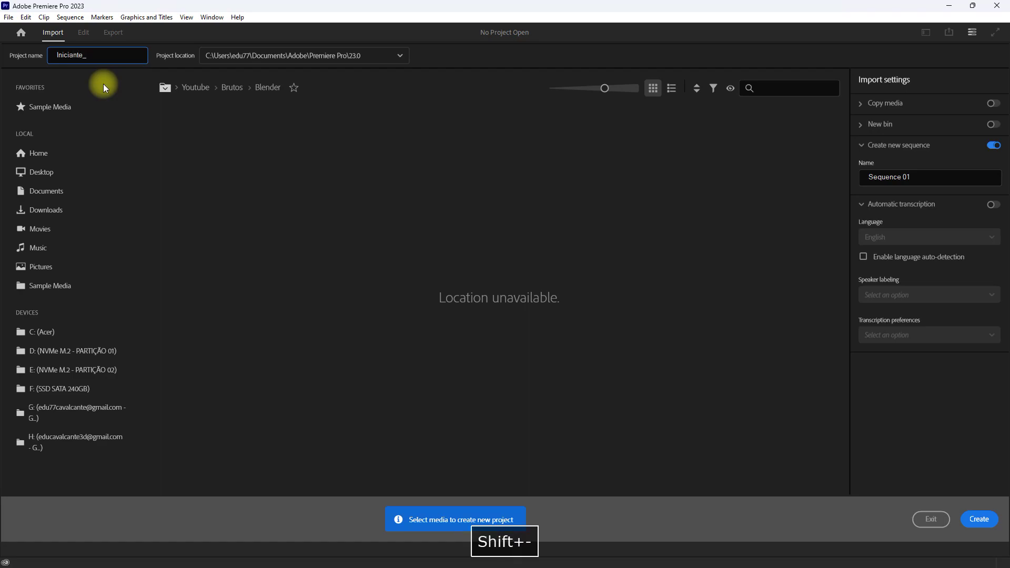
{"action": "type", "text": "Premiere"}
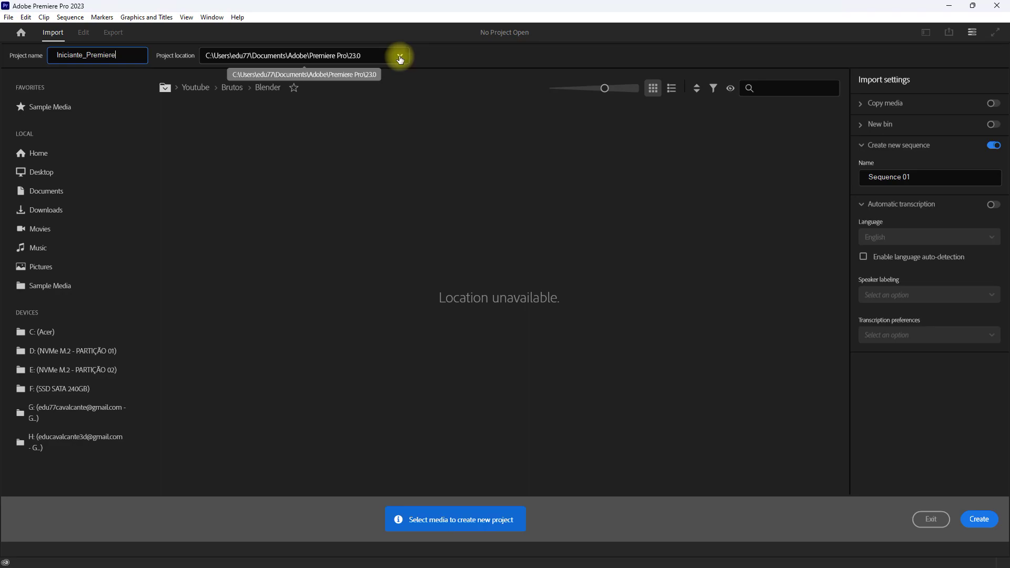
Open the Project Location folder picker and browse to the SSD SATA 240GB (F:) drive
{"action": "left_click", "coordinate": [399, 58]}
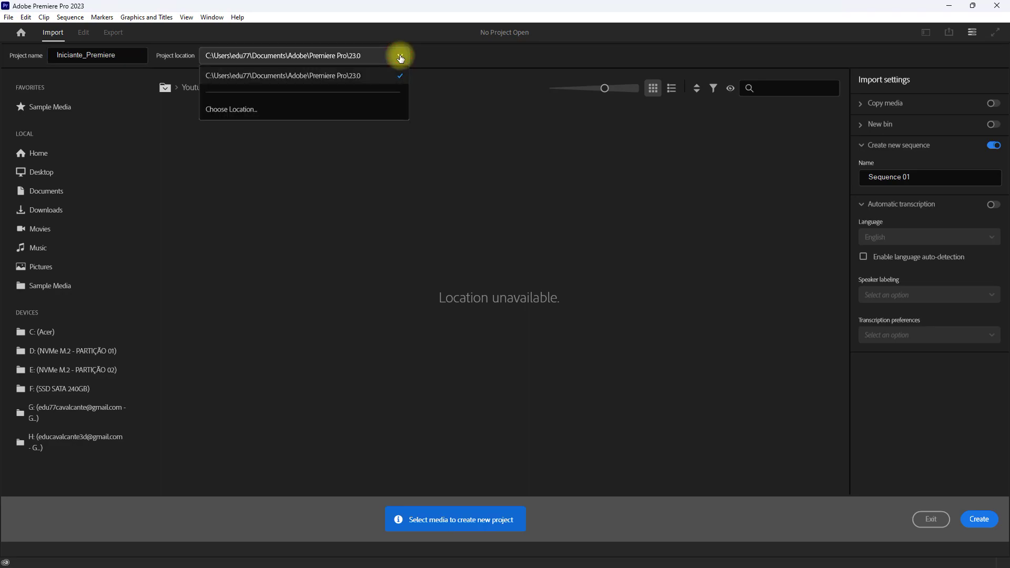
{"action": "left_click", "coordinate": [251, 109]}
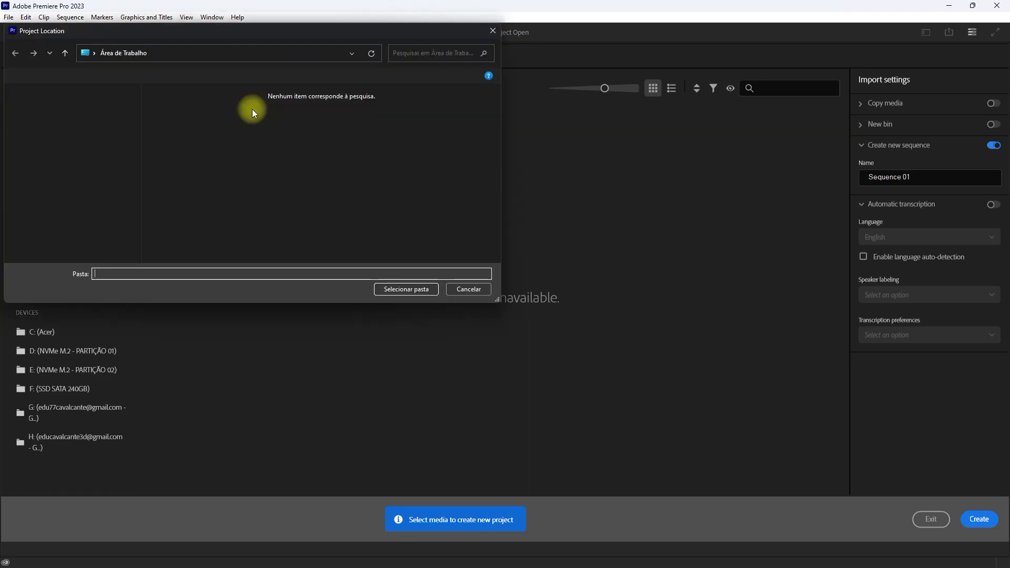
{"action": "scroll", "coordinate": [128, 170], "scroll_direction": "down", "scroll_amount": 2}
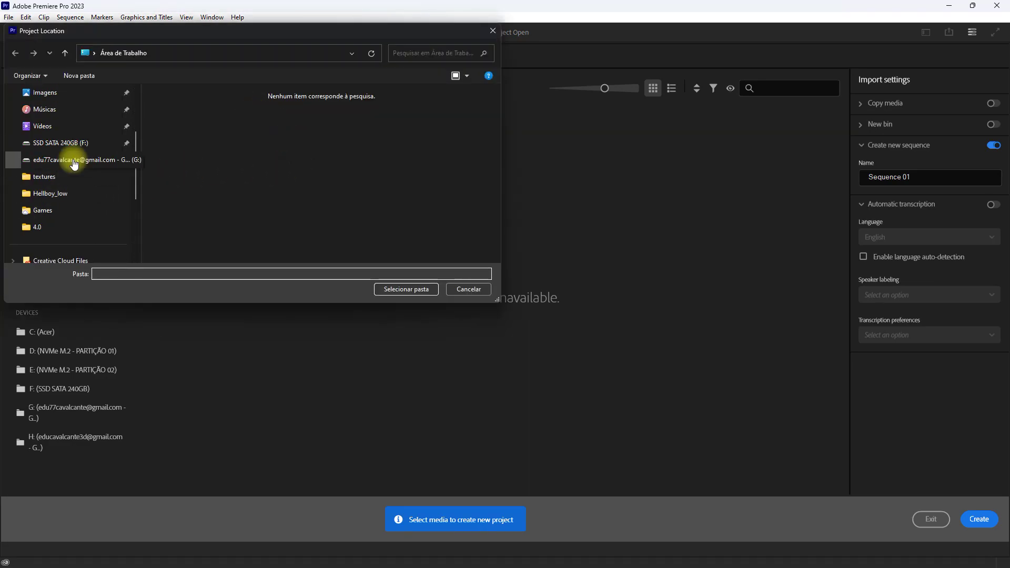
{"action": "left_click", "coordinate": [47, 142]}
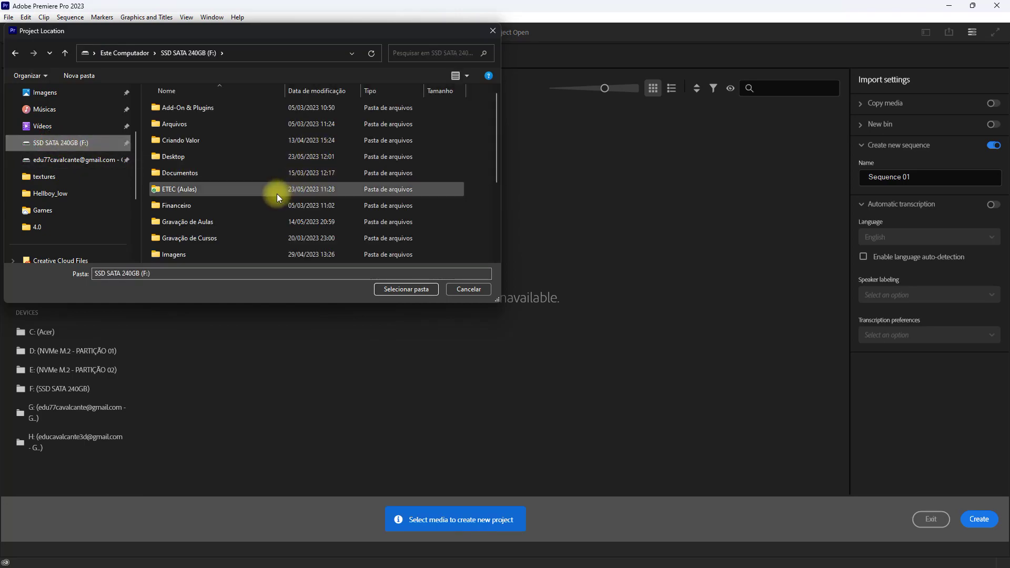
{"action": "scroll", "coordinate": [226, 190], "scroll_direction": "down", "scroll_amount": 3}
{"action": "scroll", "coordinate": [206, 140], "scroll_direction": "up", "scroll_amount": 2}
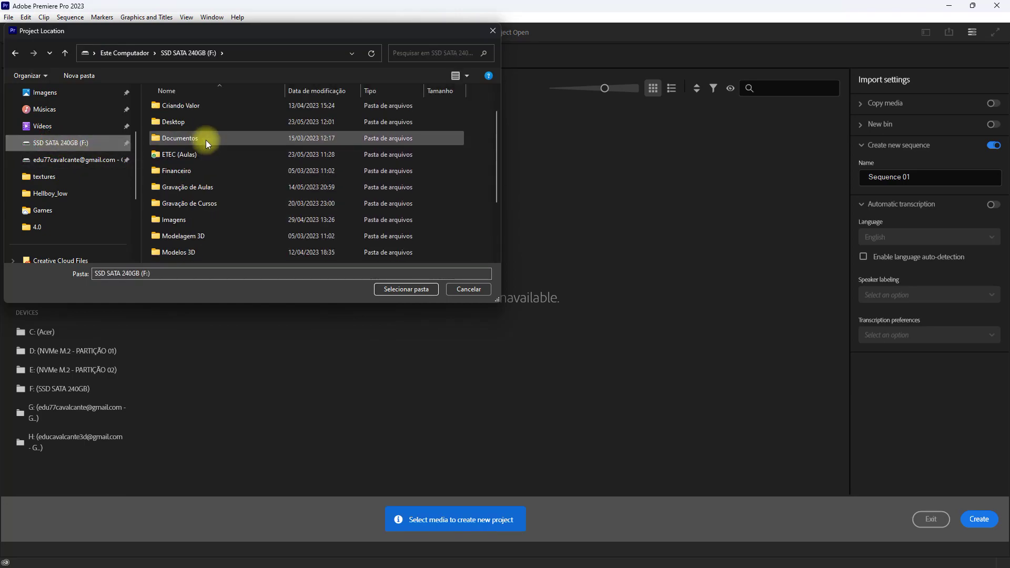
Navigate Gravação de Aulas > Youtube > course folder into Arquivos Brutos, then back up
{"action": "double_click", "coordinate": [198, 188]}
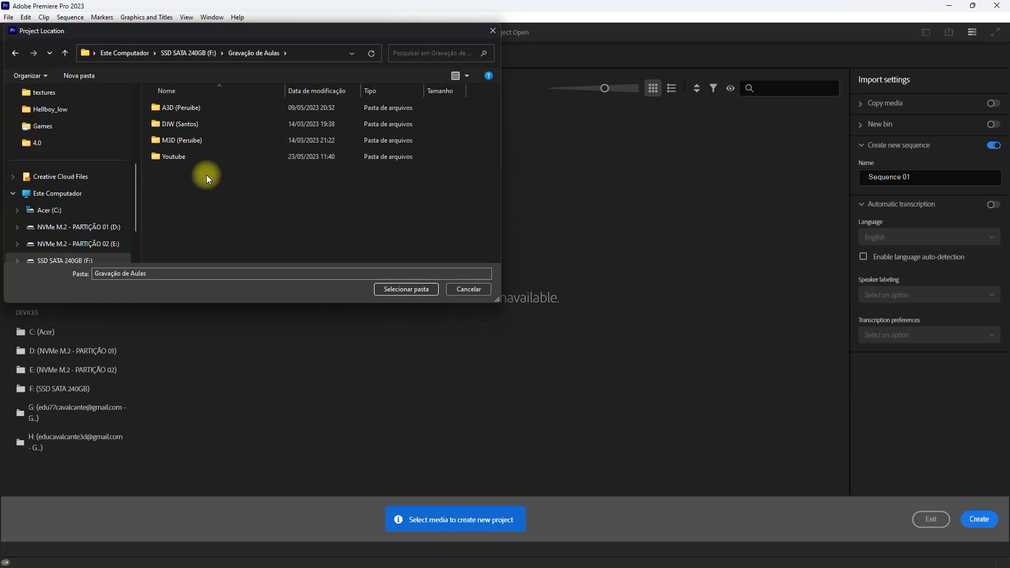
{"action": "double_click", "coordinate": [184, 156]}
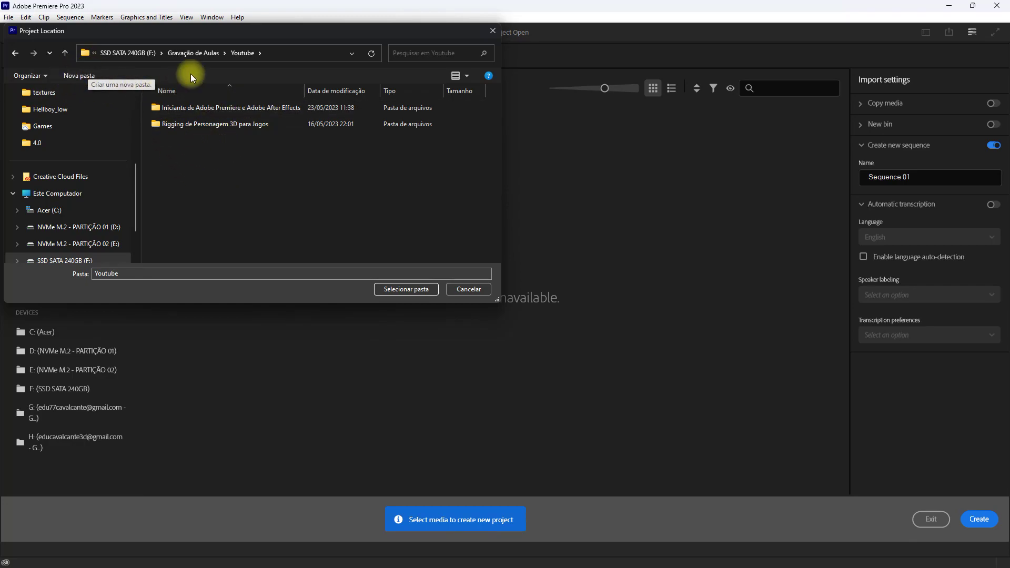
{"action": "left_click", "coordinate": [191, 112]}
{"action": "double_click", "coordinate": [190, 112]}
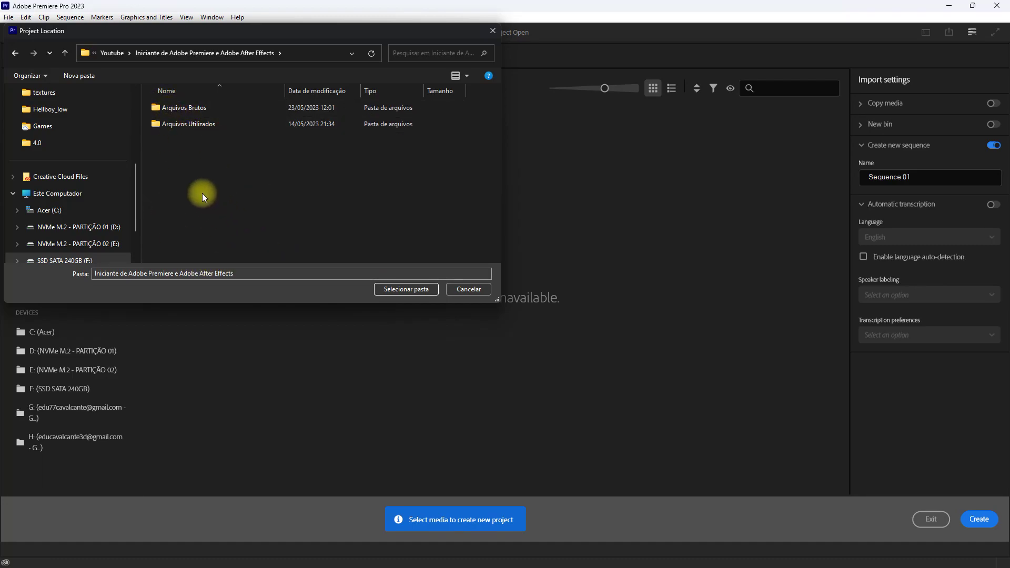
{"action": "double_click", "coordinate": [181, 112]}
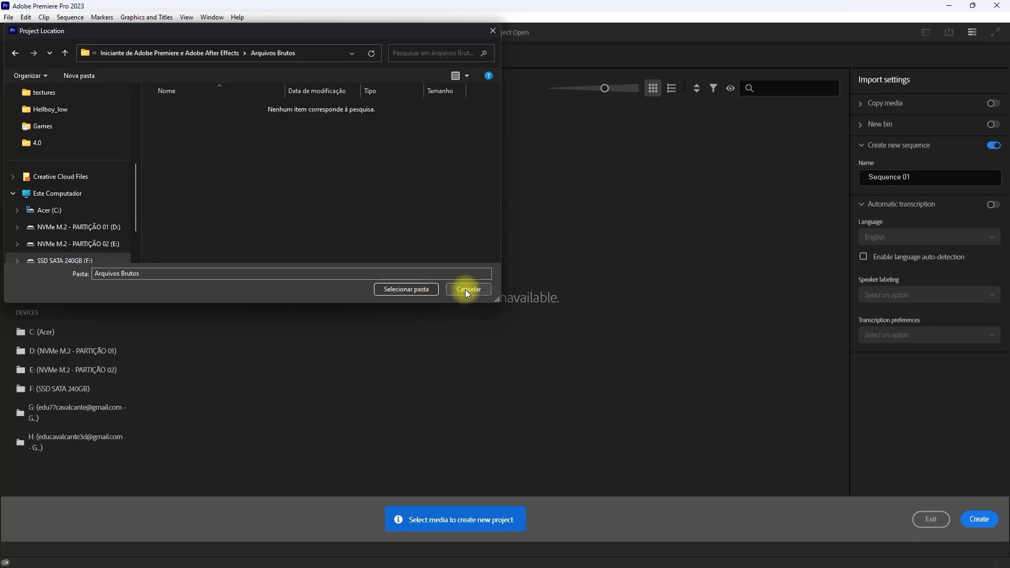
{"action": "left_click", "coordinate": [16, 53]}
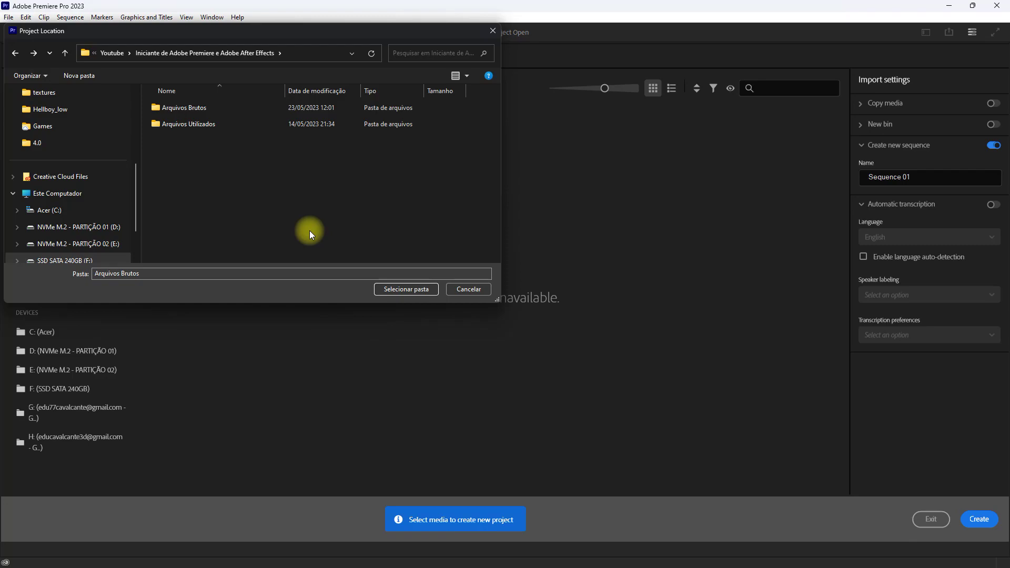
{"action": "left_click", "coordinate": [394, 289]}
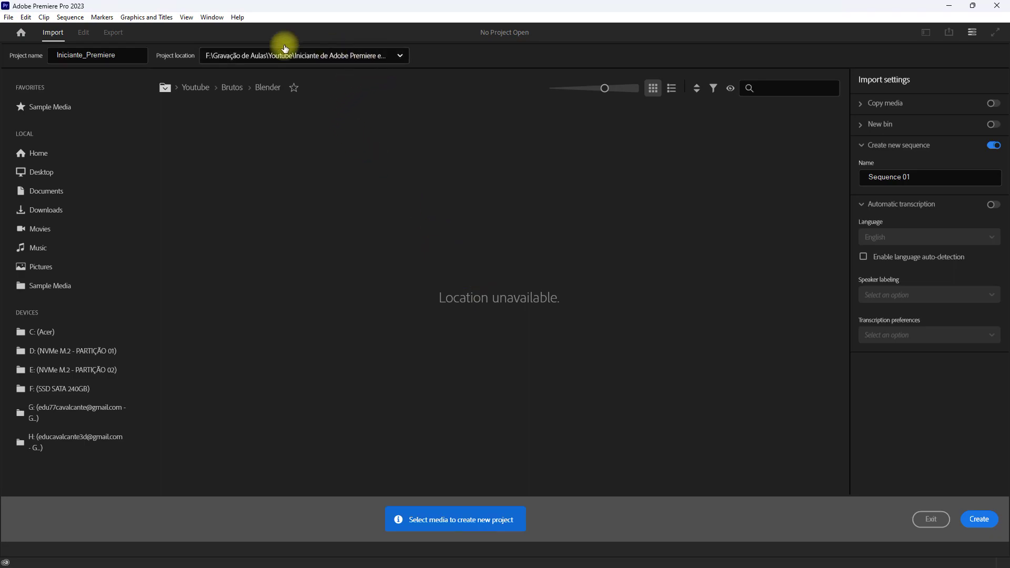
{"action": "left_click", "coordinate": [398, 56]}
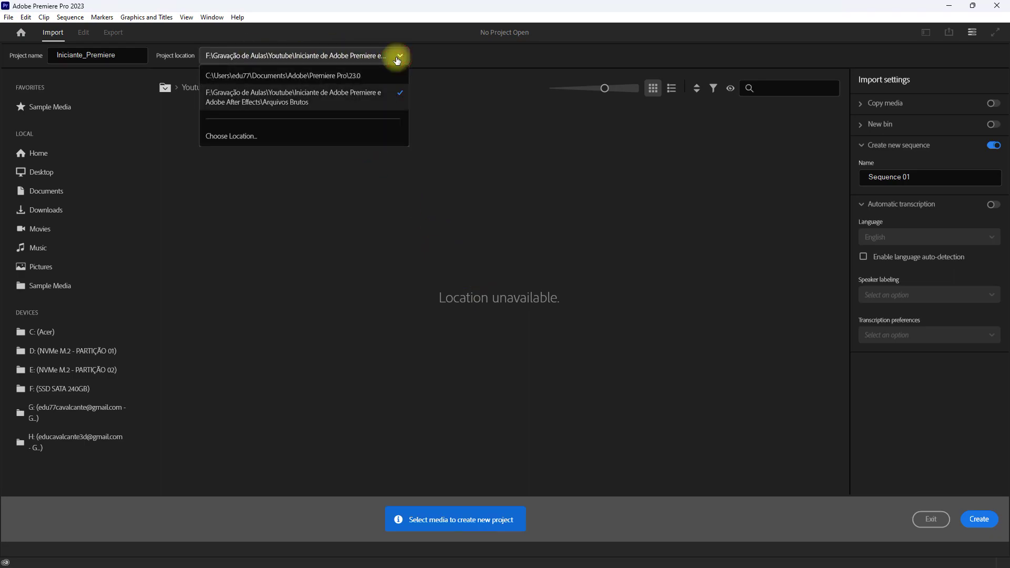
{"action": "left_click", "coordinate": [345, 100]}
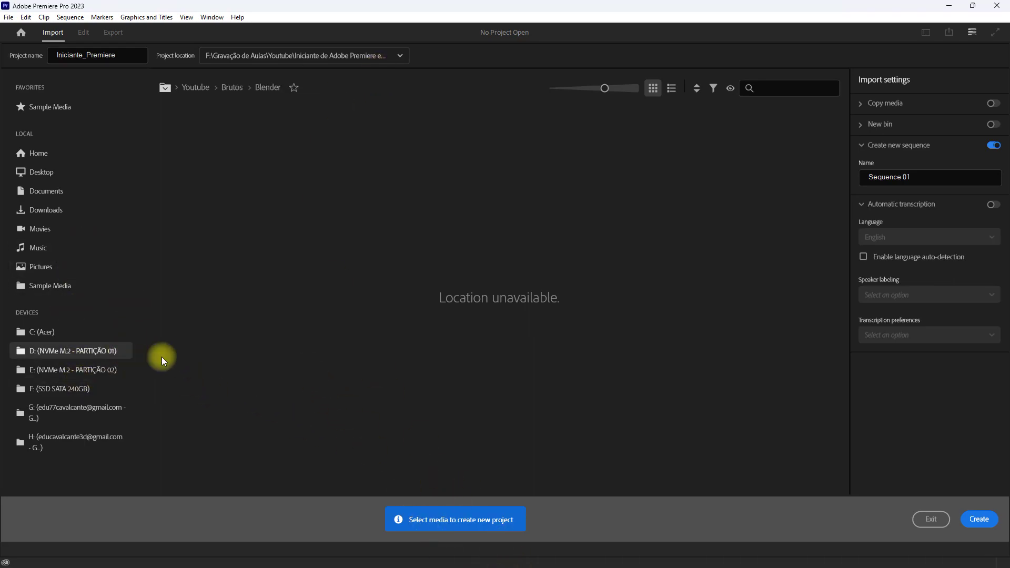
Browse from Youtube through the course folder into Arquivos Brutos, showing ScreenRecorderProject1
{"action": "left_click", "coordinate": [192, 90]}
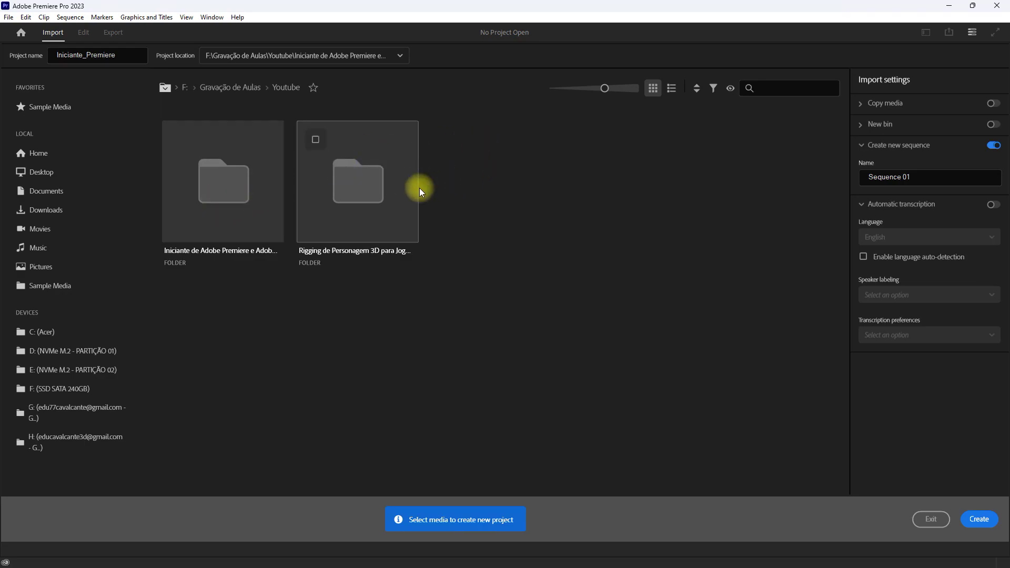
{"action": "double_click", "coordinate": [227, 193]}
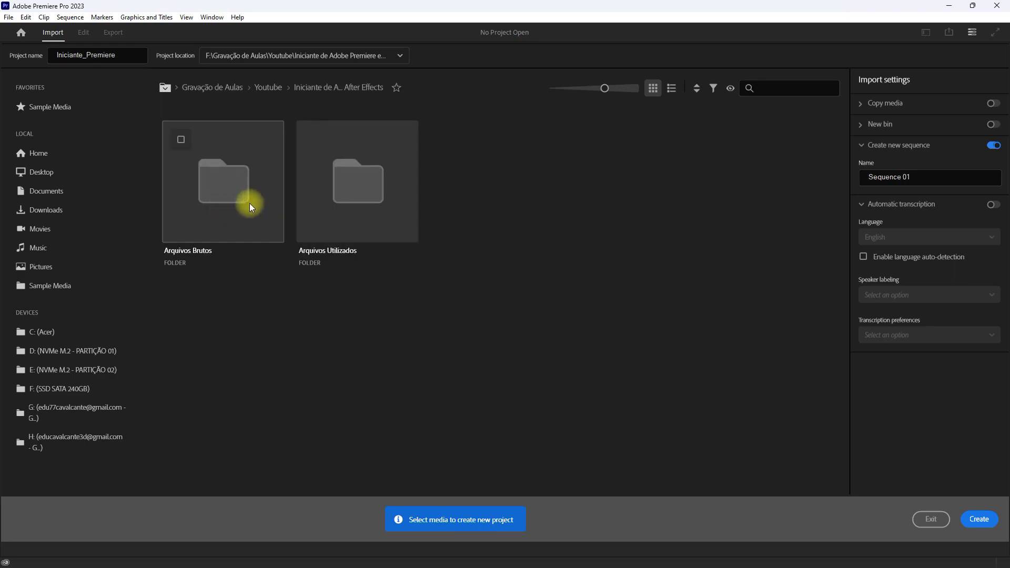
{"action": "double_click", "coordinate": [222, 194]}
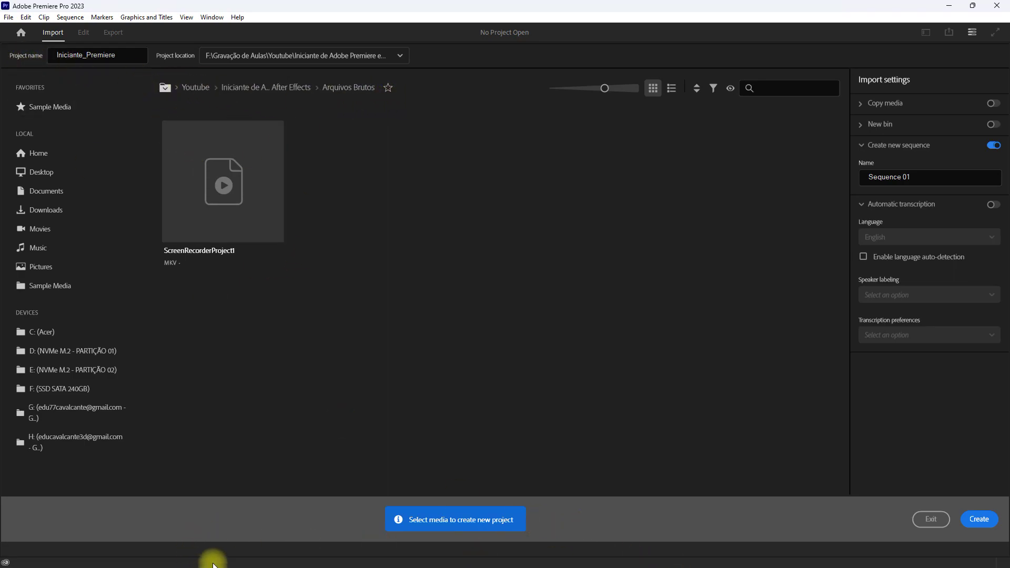
Open File Explorer and browse to the SSD SATA 240GB (F:) drive
{"action": "key", "text": "super"}
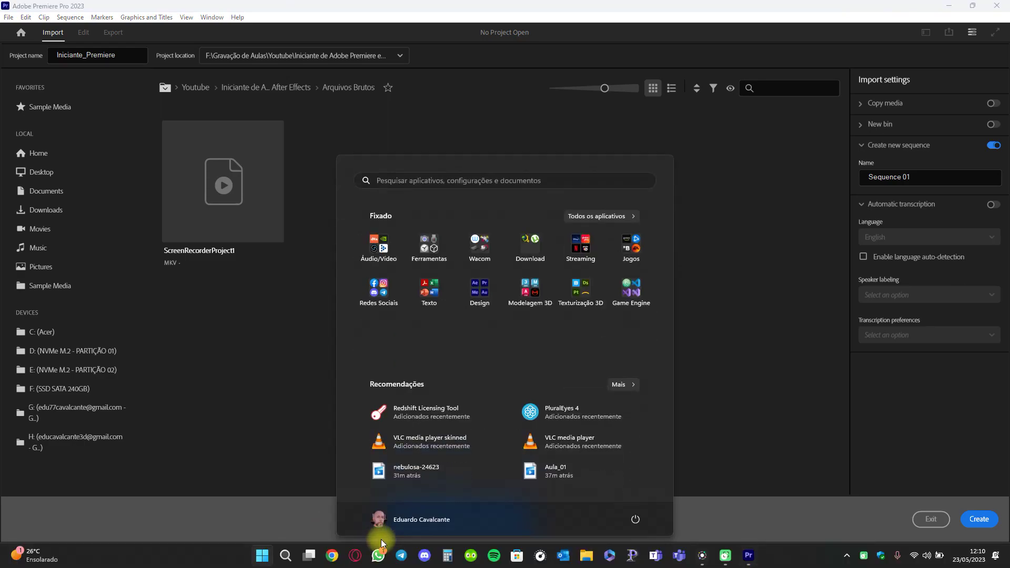
{"action": "left_click", "coordinate": [588, 562]}
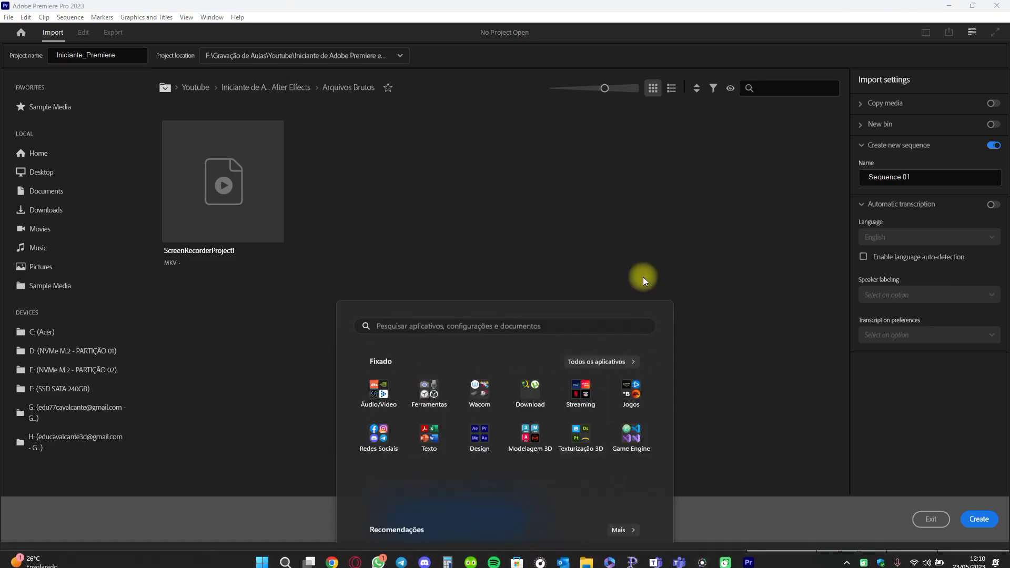
{"action": "left_click_drag", "start_coordinate": [292, 127], "coordinate": [420, 110]}
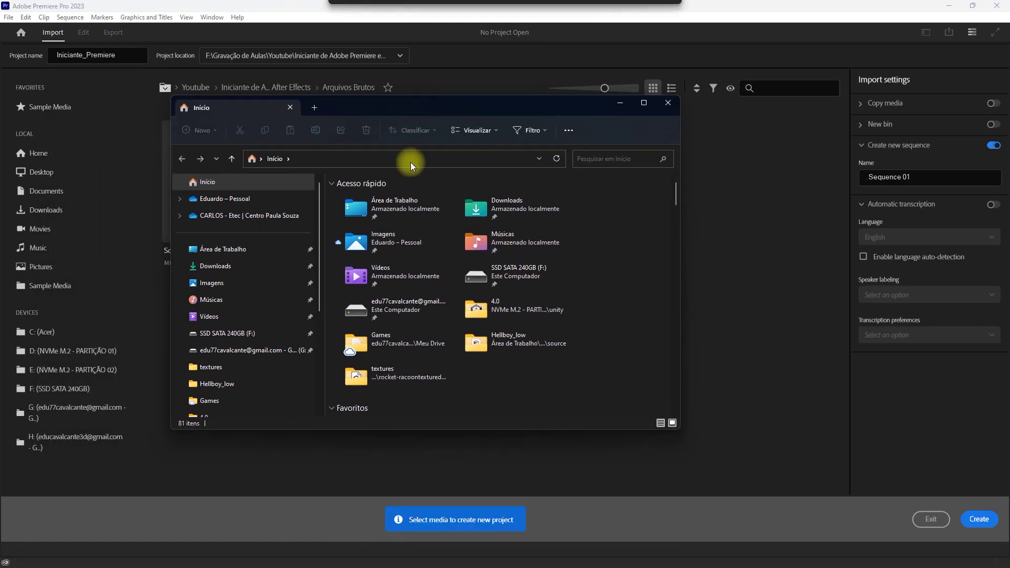
{"action": "scroll", "coordinate": [233, 349], "scroll_direction": "down", "scroll_amount": 4}
{"action": "left_click", "coordinate": [233, 350]}
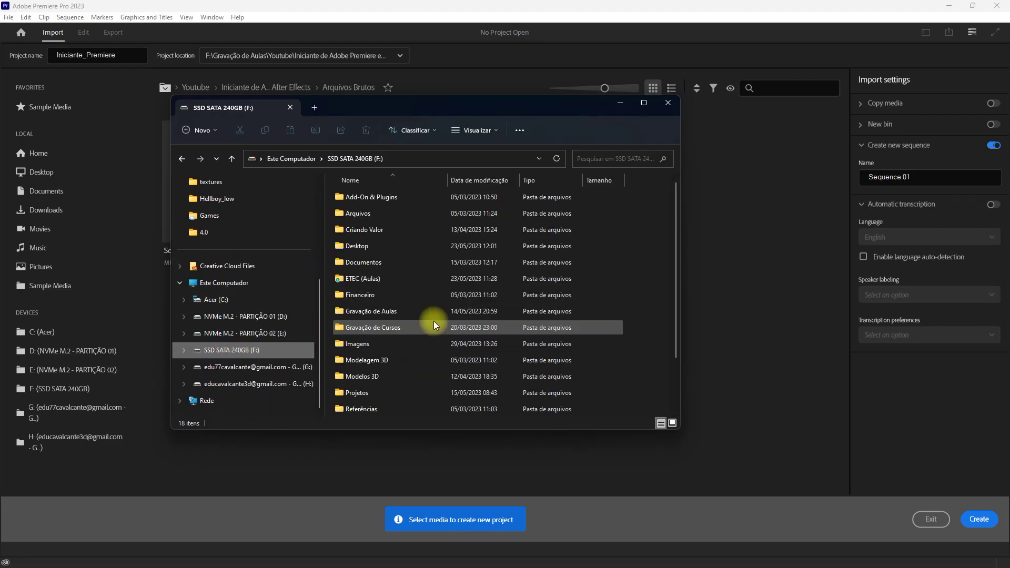
{"action": "left_click", "coordinate": [379, 281]}
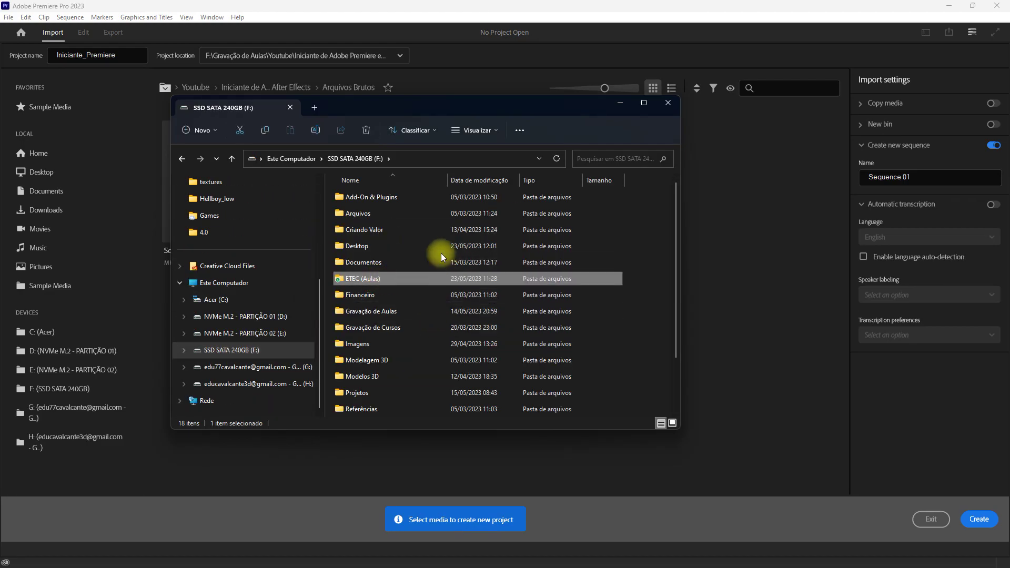
Navigate Gravação de Aulas > Youtube > course folder to Arquivos Utilizados, then close Explorer
{"action": "double_click", "coordinate": [387, 311]}
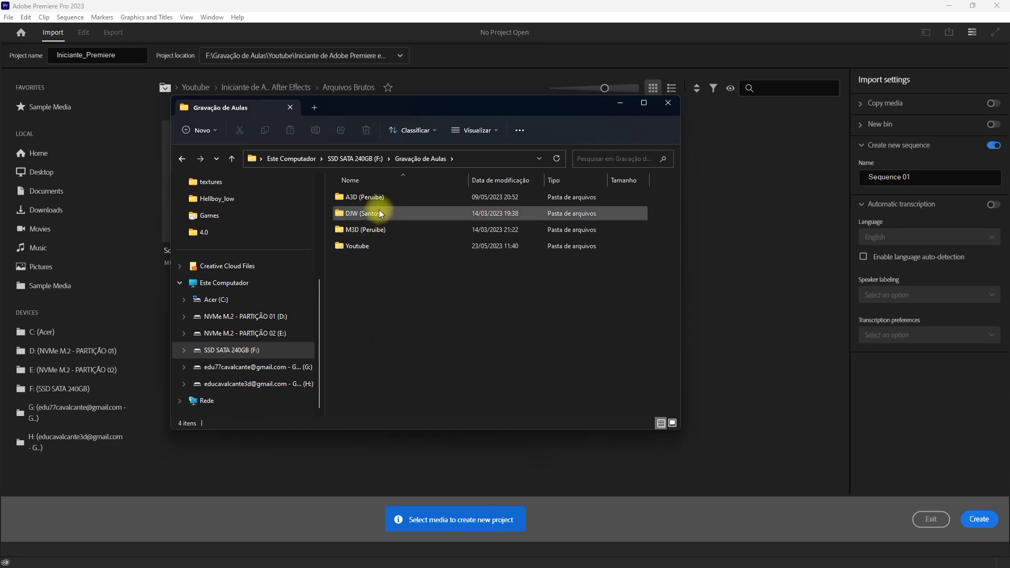
{"action": "double_click", "coordinate": [368, 246]}
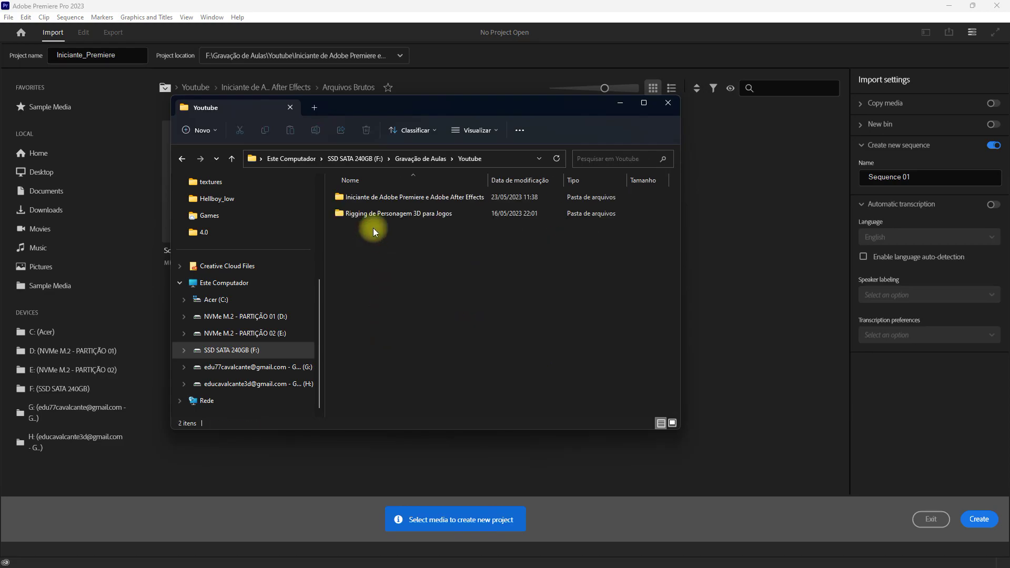
{"action": "double_click", "coordinate": [367, 202]}
{"action": "double_click", "coordinate": [372, 199]}
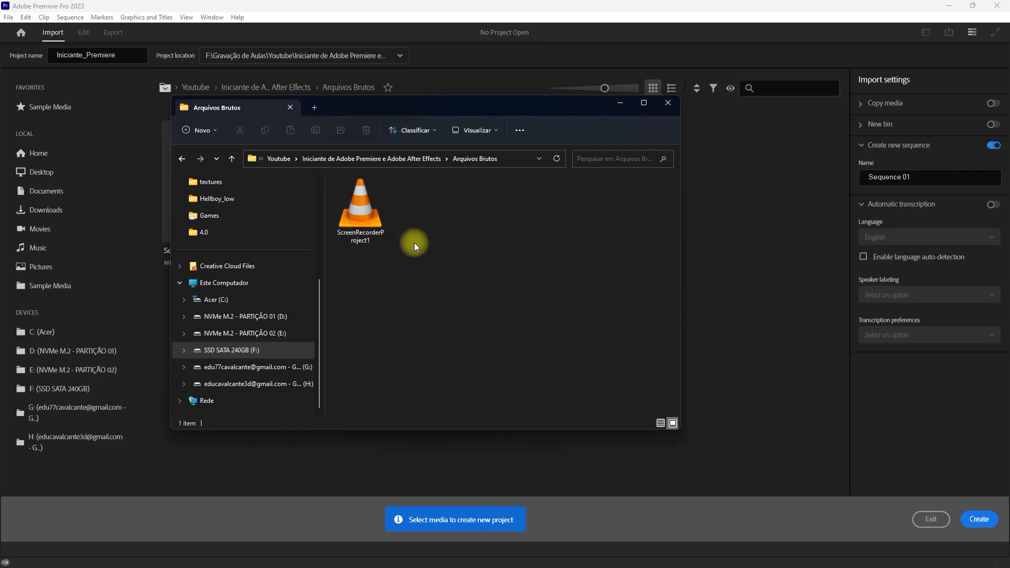
{"action": "key", "text": "BackSpace"}
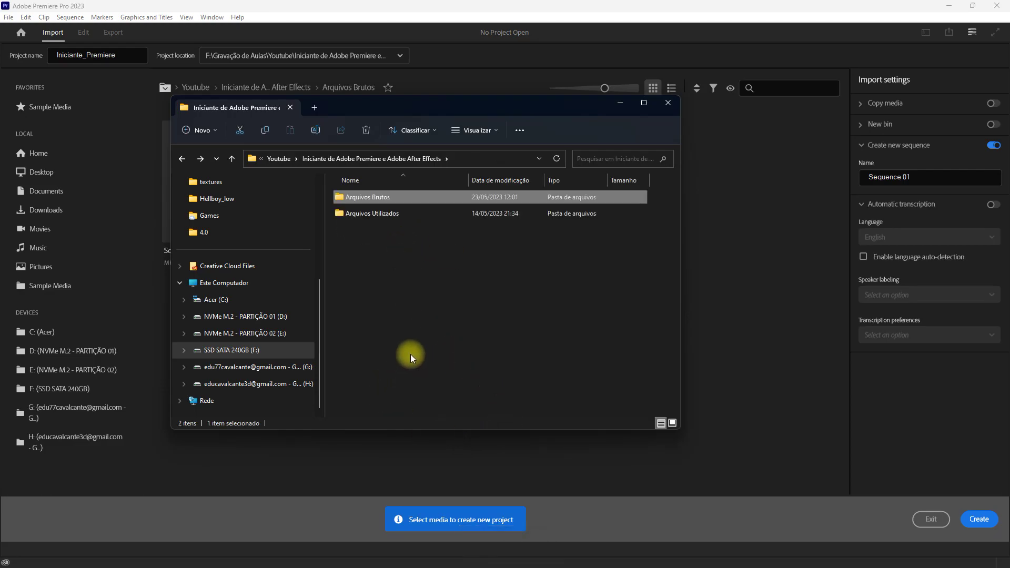
{"action": "left_click", "coordinate": [410, 354]}
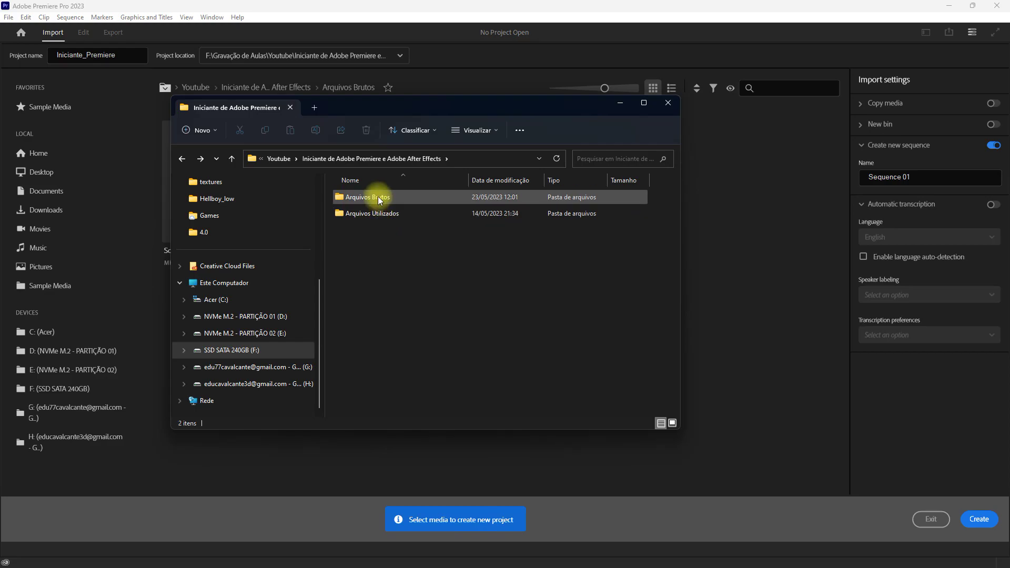
{"action": "double_click", "coordinate": [369, 213]}
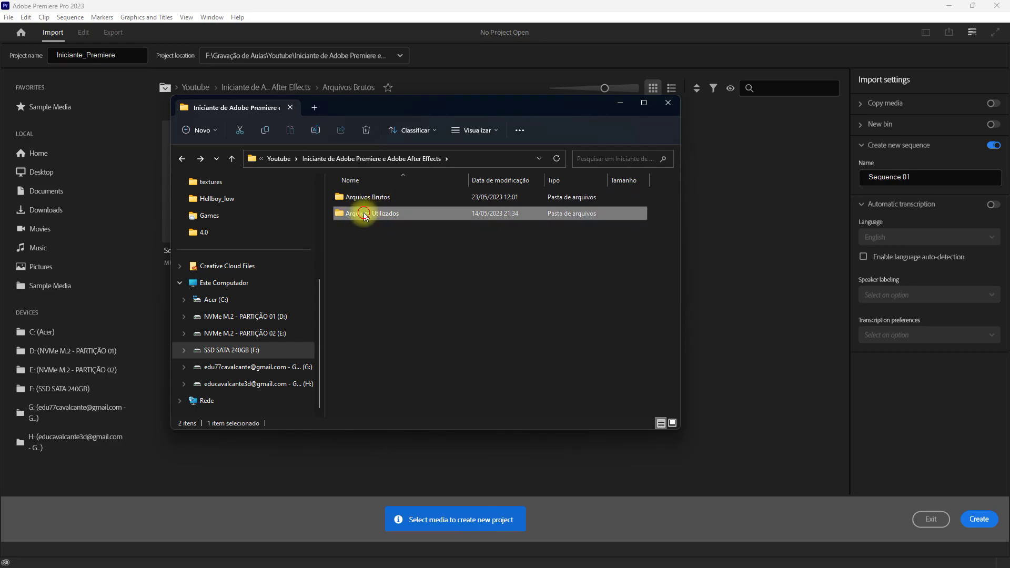
{"action": "left_click", "coordinate": [668, 103]}
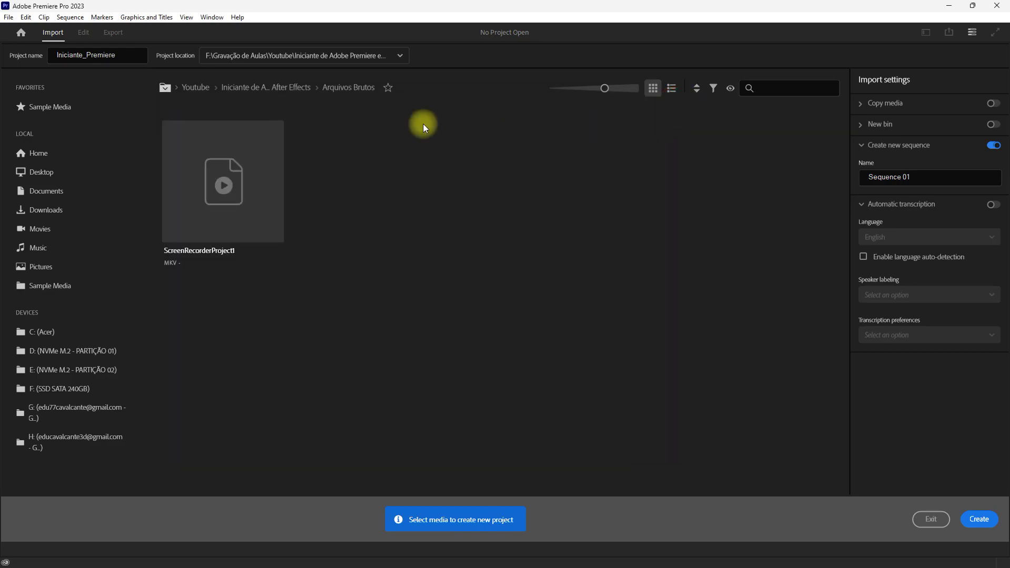
Go up to the course folder and open Arquivos Utilizados in the import browser
{"action": "left_click", "coordinate": [268, 89]}
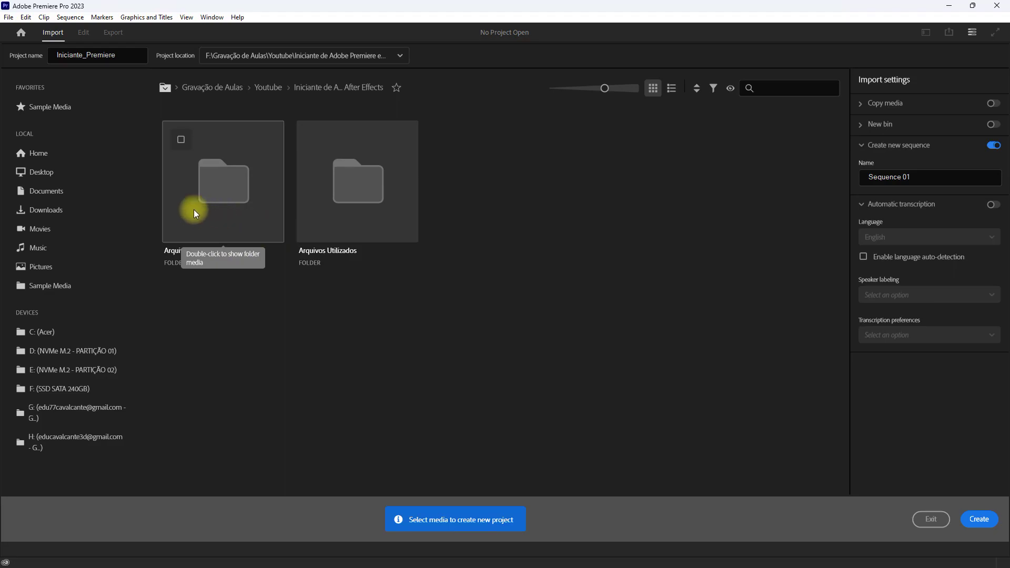
{"action": "double_click", "coordinate": [363, 187]}
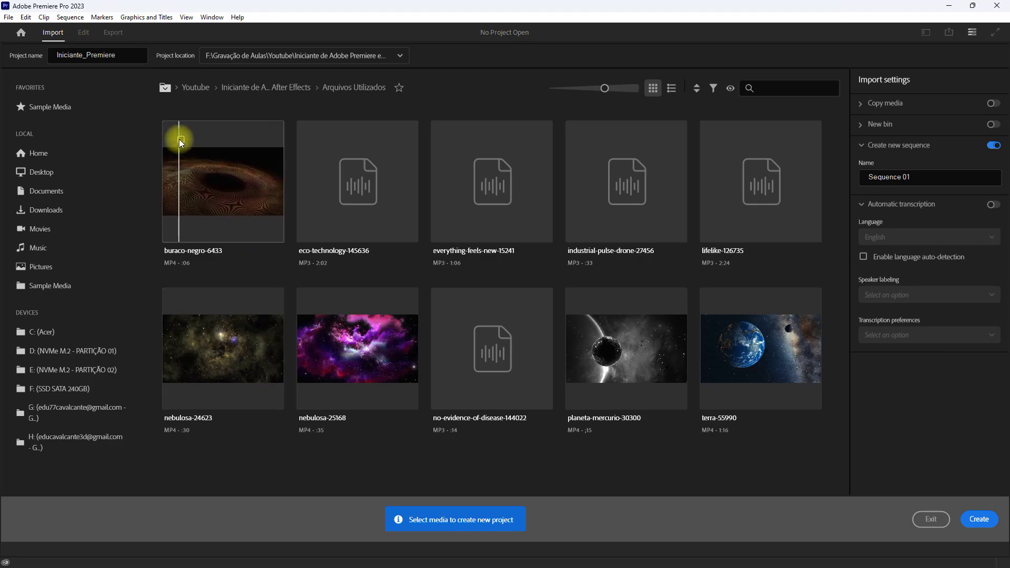
Select all ten clips from buraco-negro-6433 through terra-55990 and create the project
{"action": "left_click", "coordinate": [181, 139]}
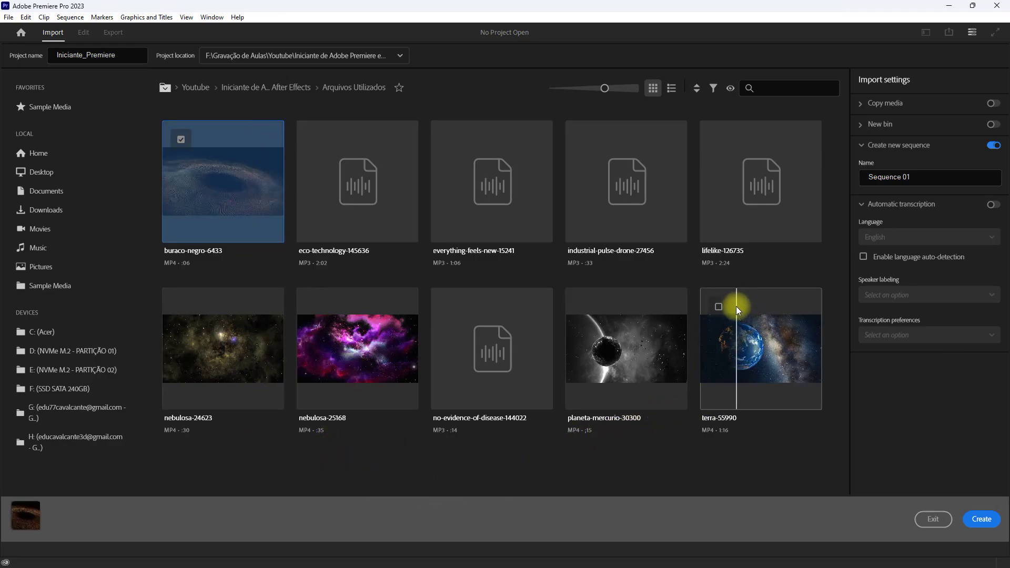
{"action": "left_click", "coordinate": [718, 308], "text": "shift"}
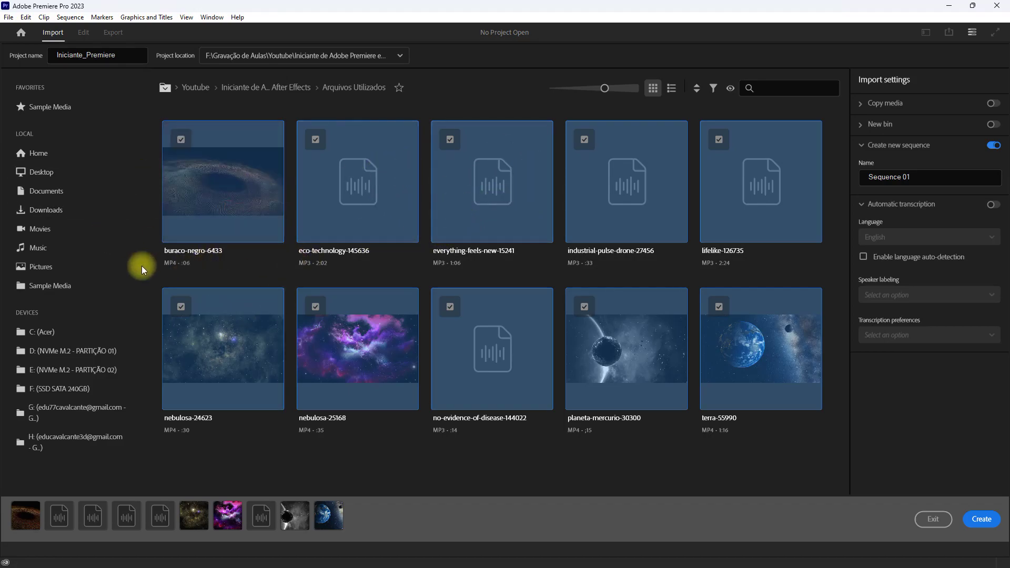
{"action": "left_click", "coordinate": [982, 521]}
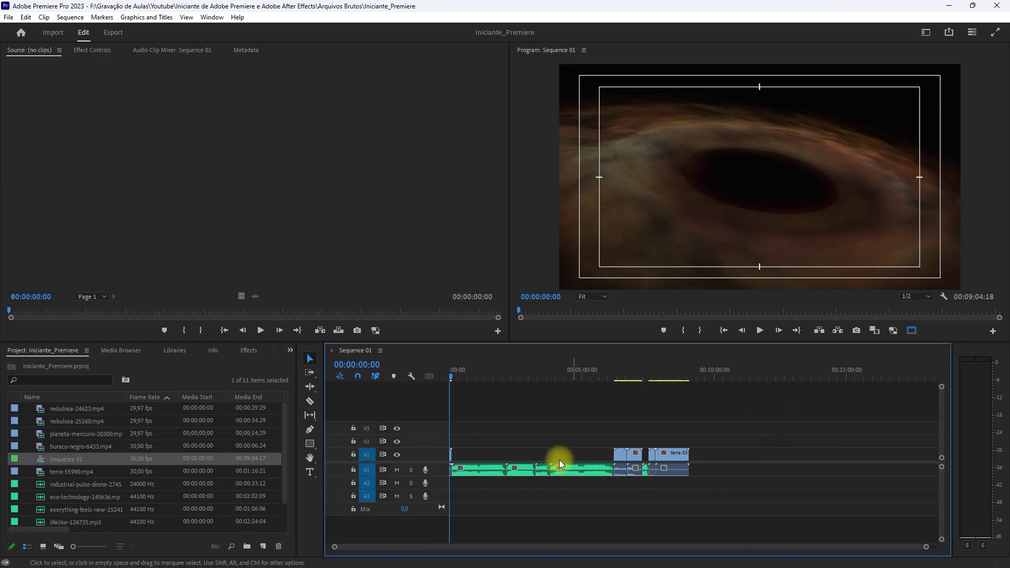
Marquee-select all clips in the Sequence 01 timeline and delete them
{"action": "mouse_move", "coordinate": [725, 426]}
{"action": "left_mouse_down"}
{"action": "mouse_move", "coordinate": [532, 490]}
{"action": "mouse_move", "coordinate": [454, 493]}
{"action": "left_mouse_up"}
{"action": "left_click_drag", "start_coordinate": [746, 424], "coordinate": [450, 509]}
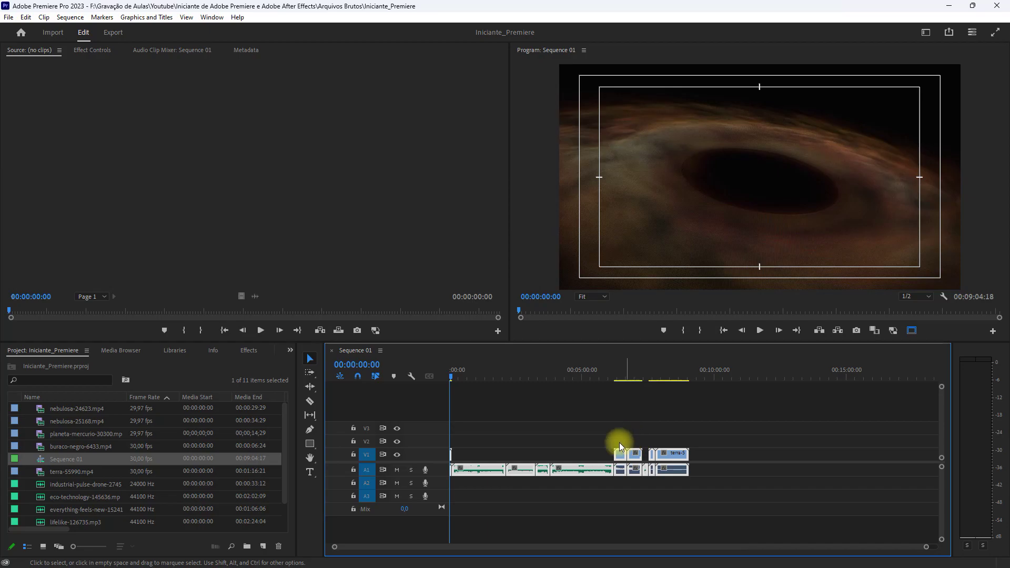
{"action": "left_click_drag", "start_coordinate": [752, 430], "coordinate": [451, 502]}
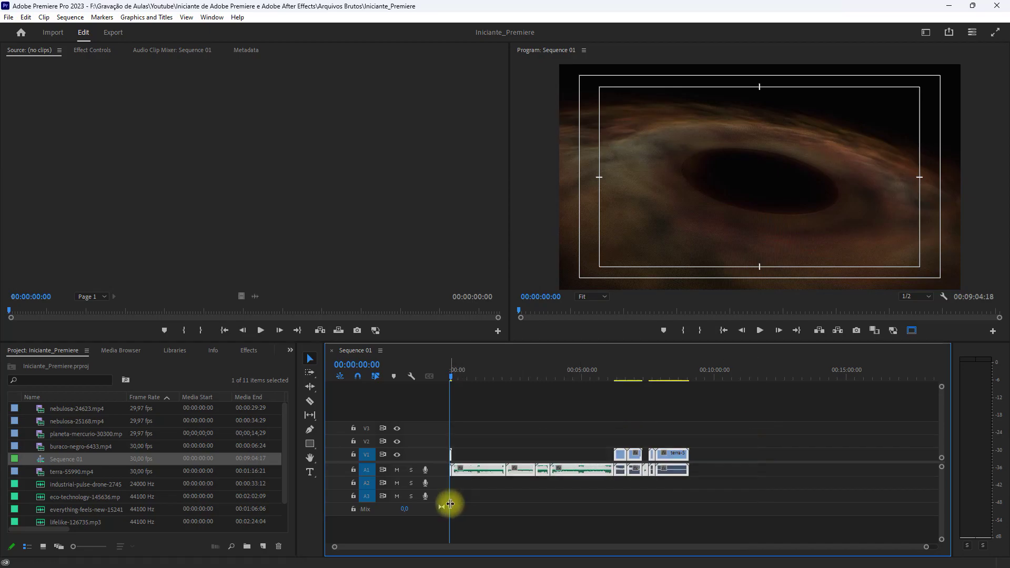
{"action": "key", "text": "Delete"}
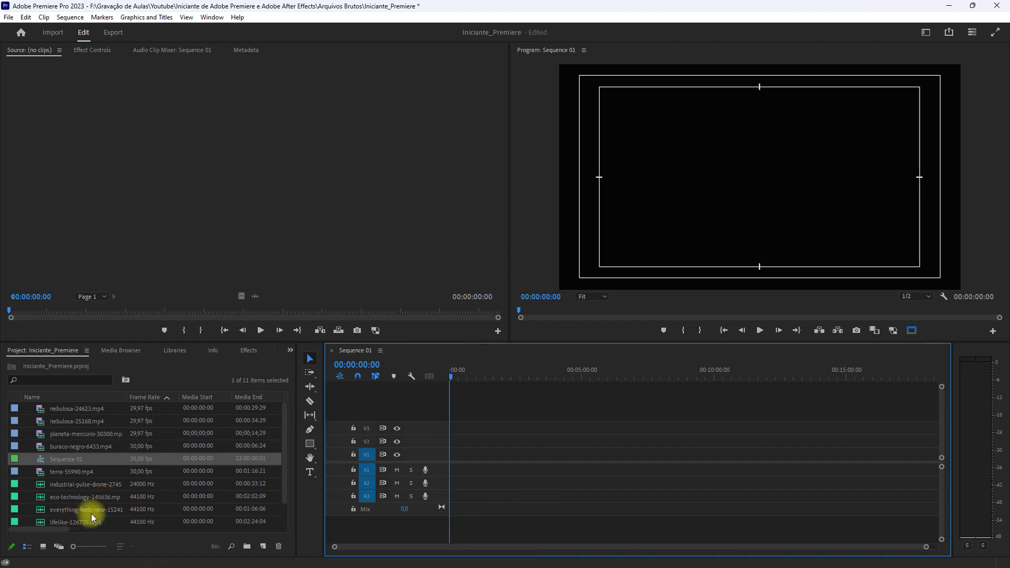
Toggle the Project panel to Icon View and back to List View, then widen the Name column
{"action": "left_click", "coordinate": [43, 546]}
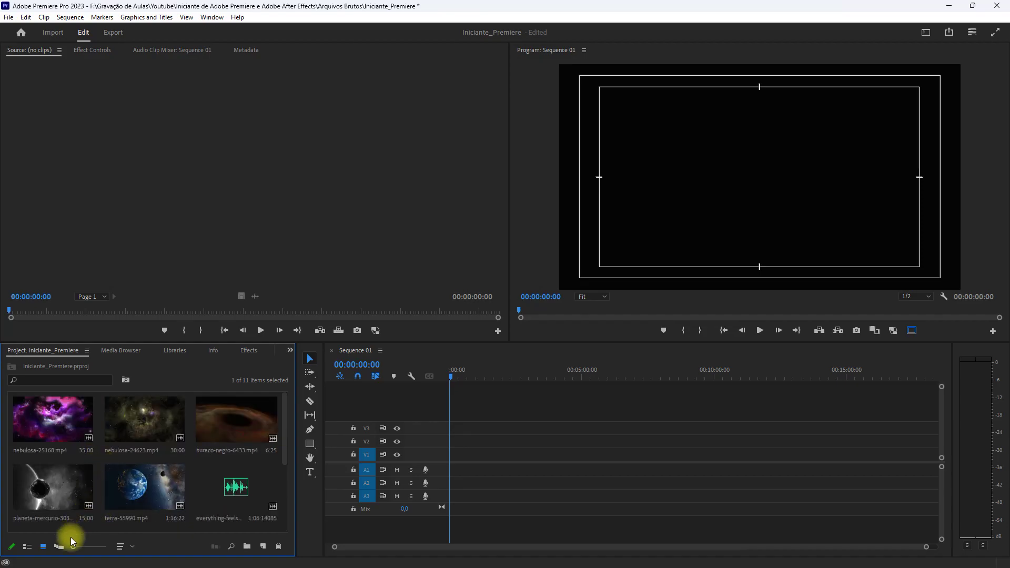
{"action": "left_click", "coordinate": [27, 547]}
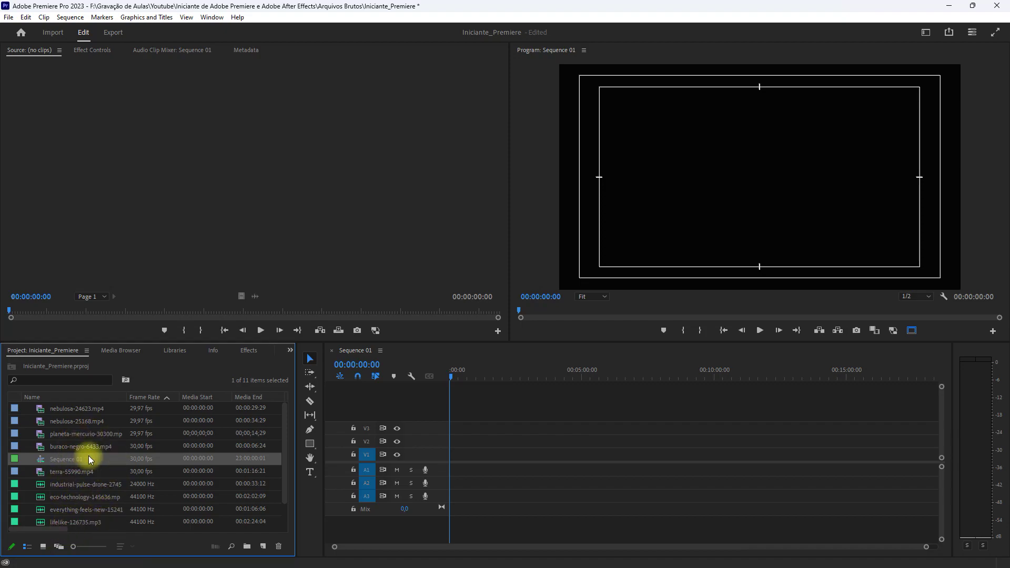
{"action": "left_click", "coordinate": [81, 414]}
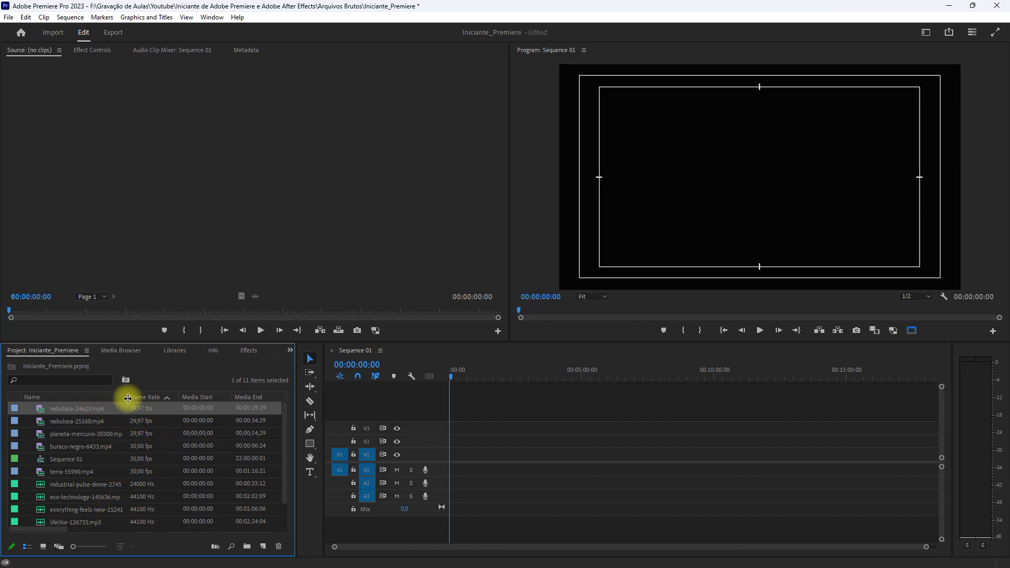
{"action": "left_click_drag", "start_coordinate": [127, 395], "coordinate": [164, 409]}
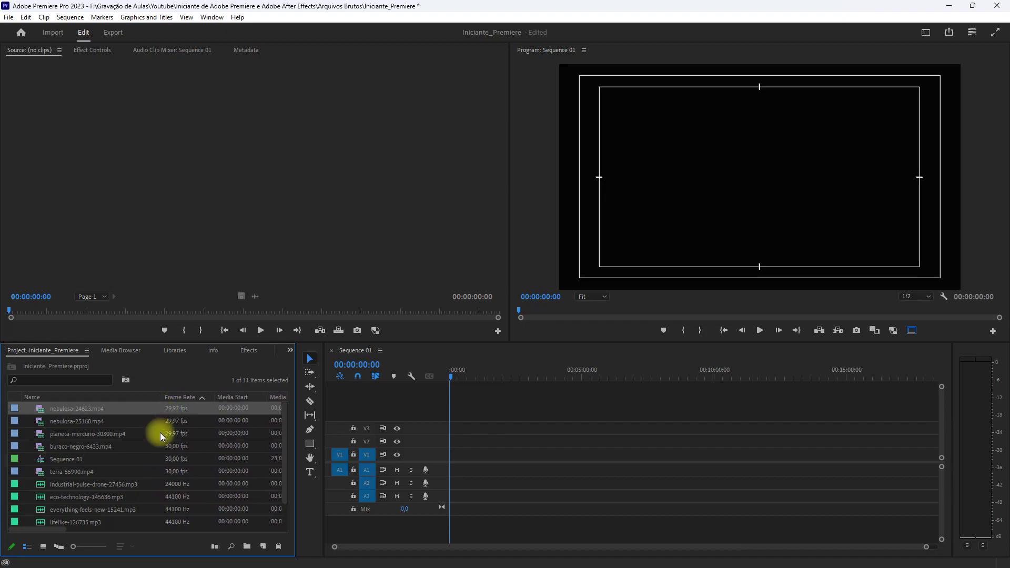
{"action": "left_click", "coordinate": [112, 486]}
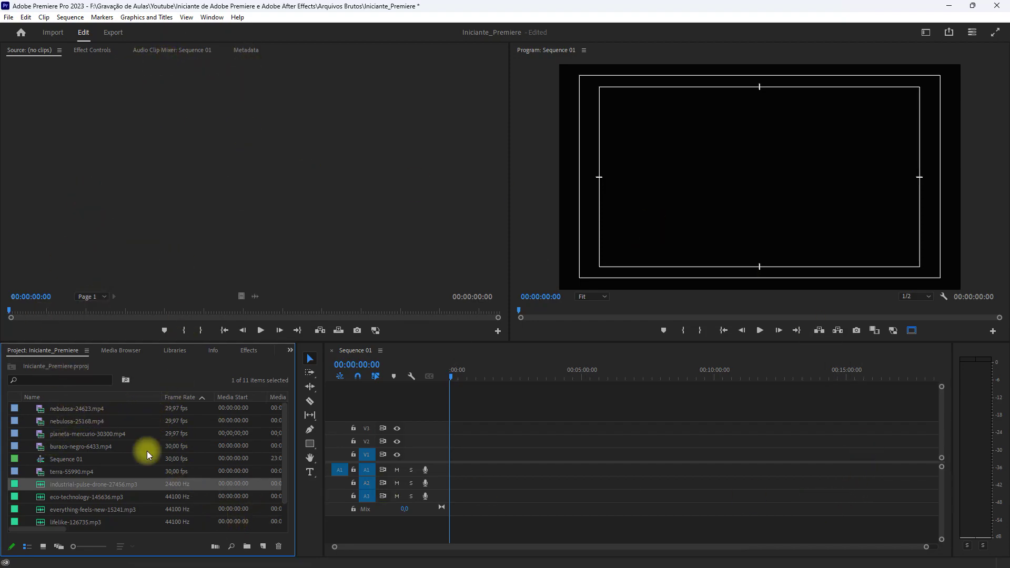
Load nebulosa-24623.mp4 in the Source monitor, play and stop it, and scrub back to about 5 seconds
{"action": "double_click", "coordinate": [40, 412]}
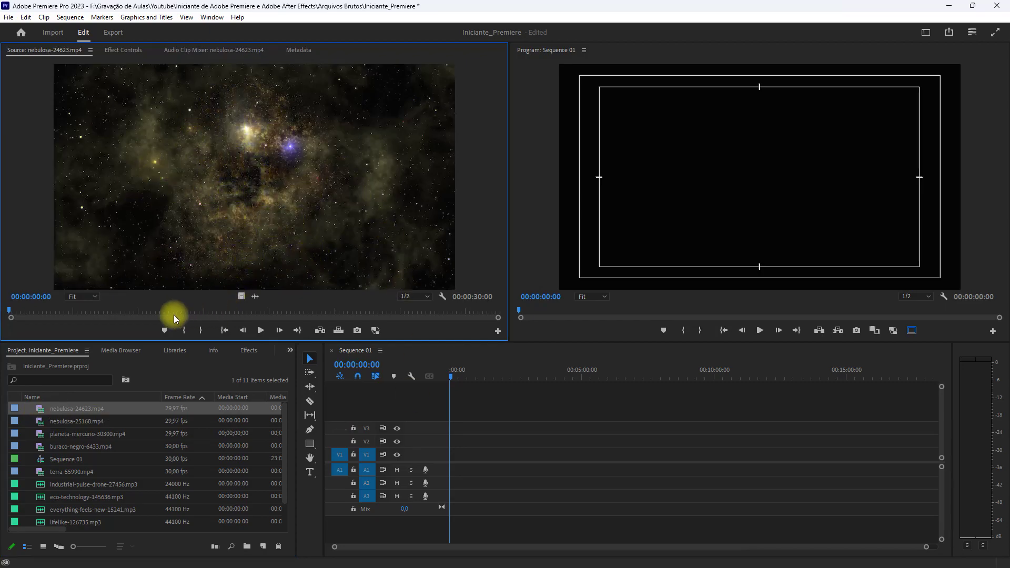
{"action": "left_click", "coordinate": [261, 331]}
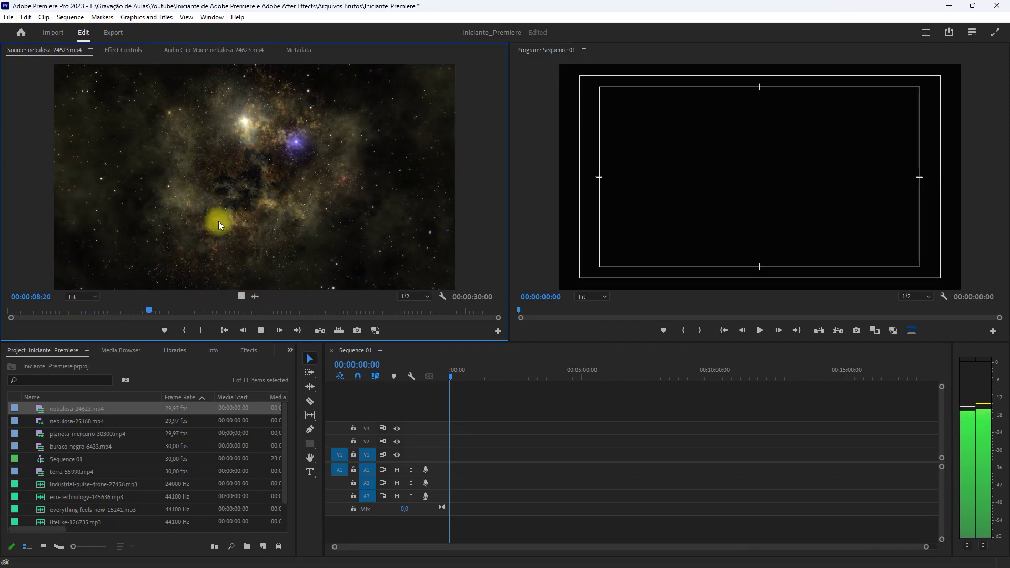
{"action": "key", "text": "space"}
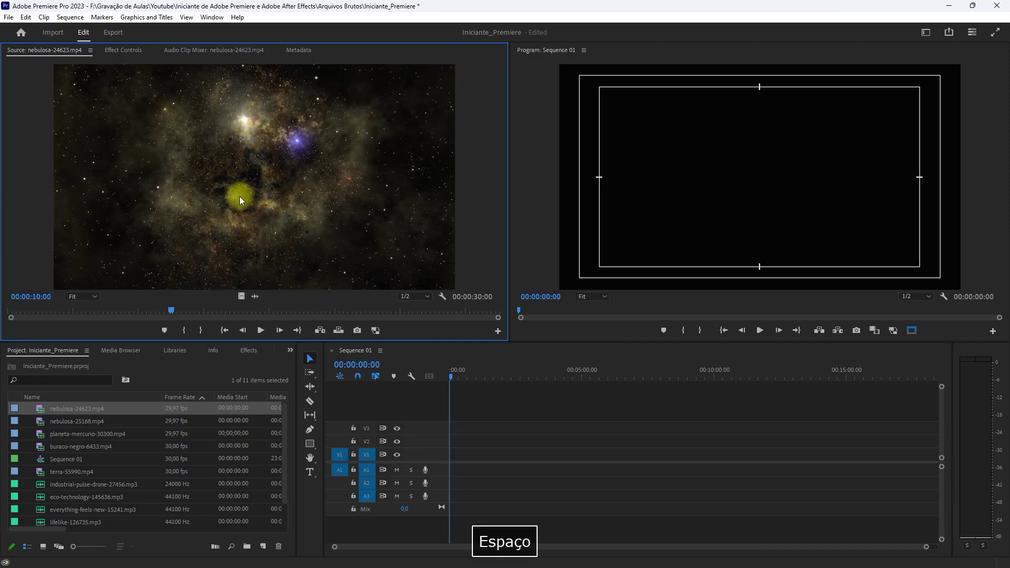
{"action": "left_click_drag", "start_coordinate": [171, 310], "coordinate": [102, 314]}
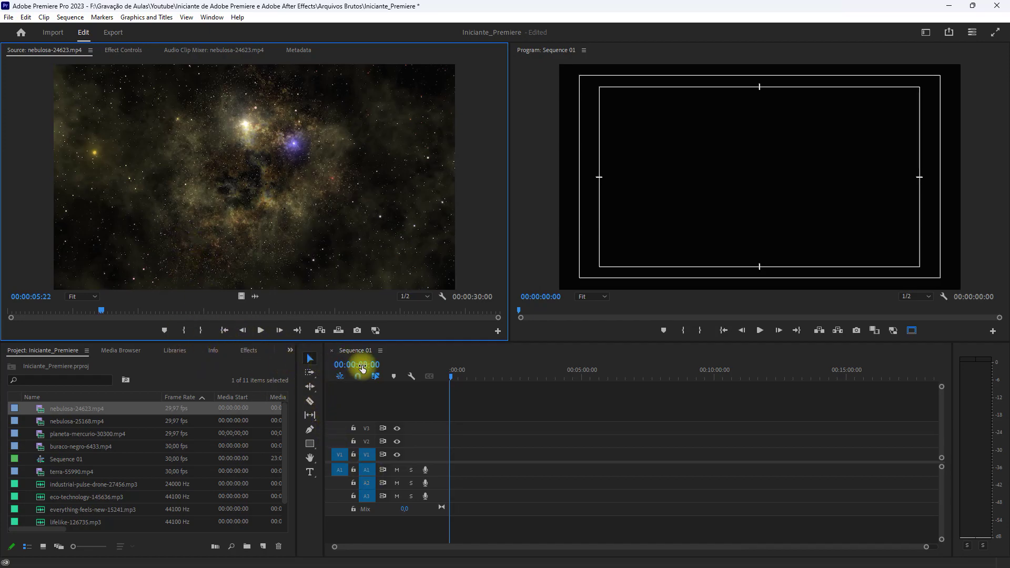
{"action": "left_click", "coordinate": [498, 332]}
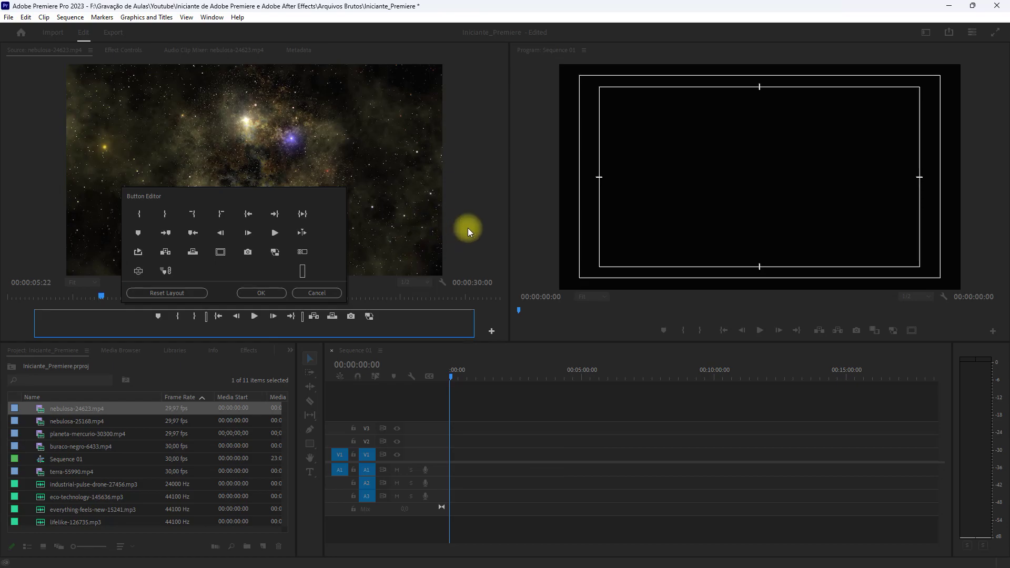
Add the Safe Margins button to the Source monitor controls and turn on the safe-margin guides
{"action": "left_click", "coordinate": [389, 236]}
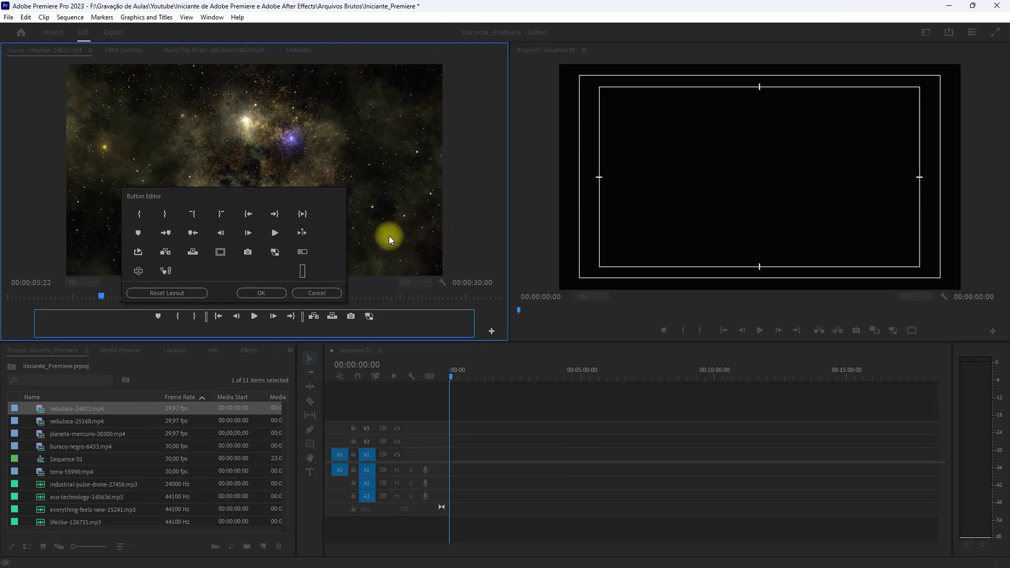
{"action": "left_click", "coordinate": [255, 293]}
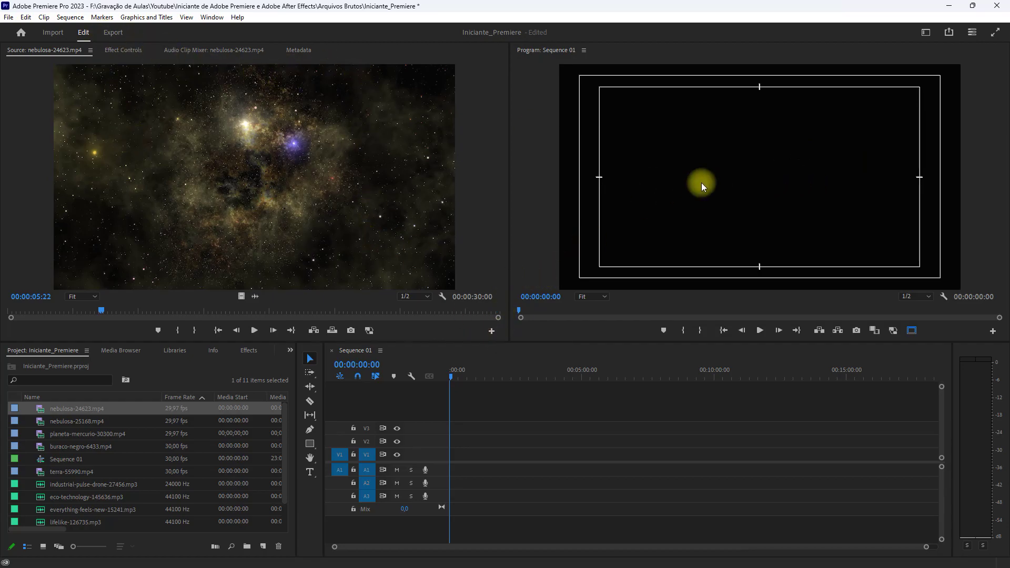
{"action": "left_click", "coordinate": [496, 333]}
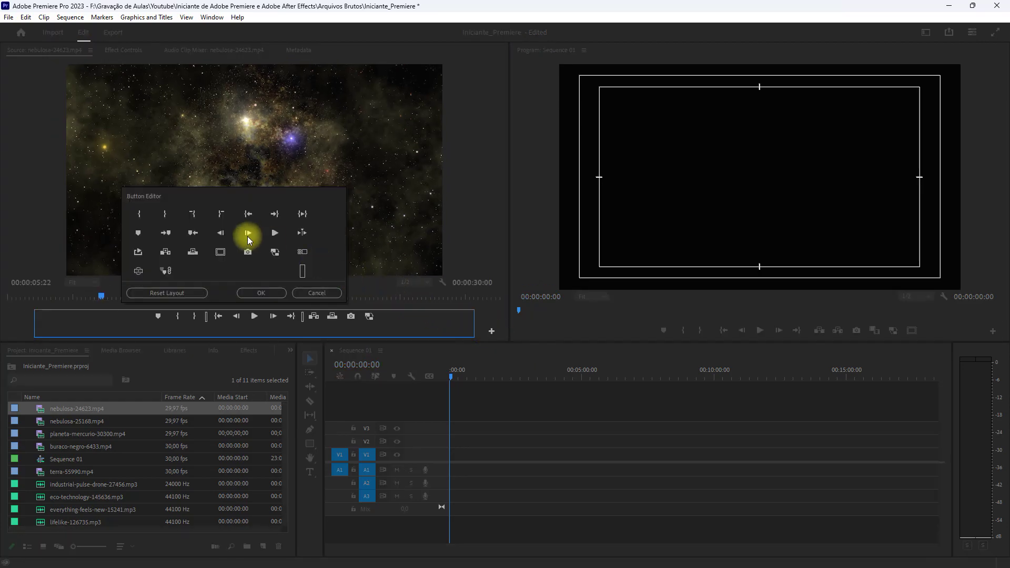
{"action": "mouse_move", "coordinate": [220, 251]}
{"action": "left_mouse_down"}
{"action": "mouse_move", "coordinate": [352, 344]}
{"action": "mouse_move", "coordinate": [221, 254]}
{"action": "mouse_move", "coordinate": [384, 319]}
{"action": "left_mouse_up"}
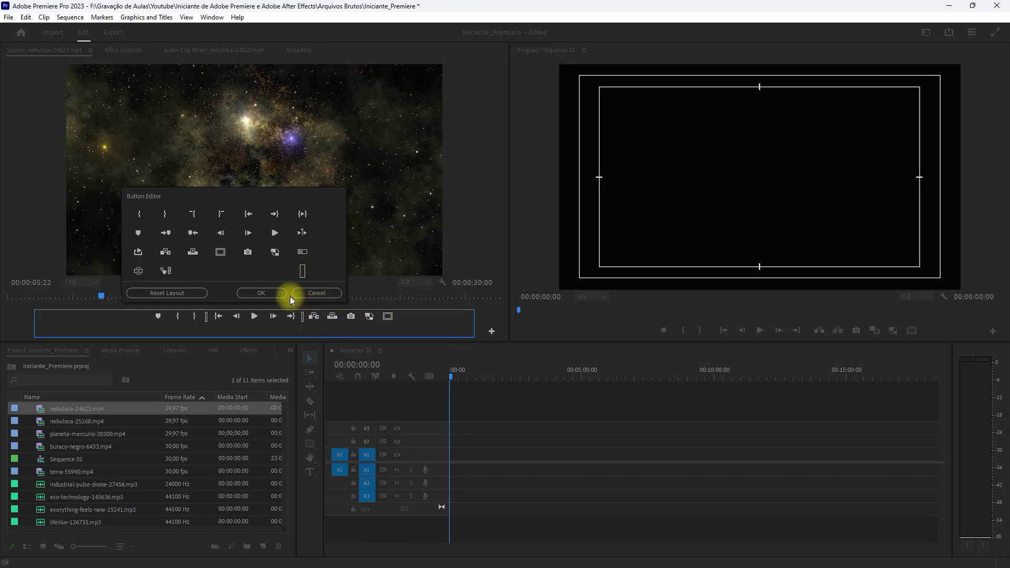
{"action": "left_click", "coordinate": [260, 291]}
{"action": "left_click", "coordinate": [393, 332]}
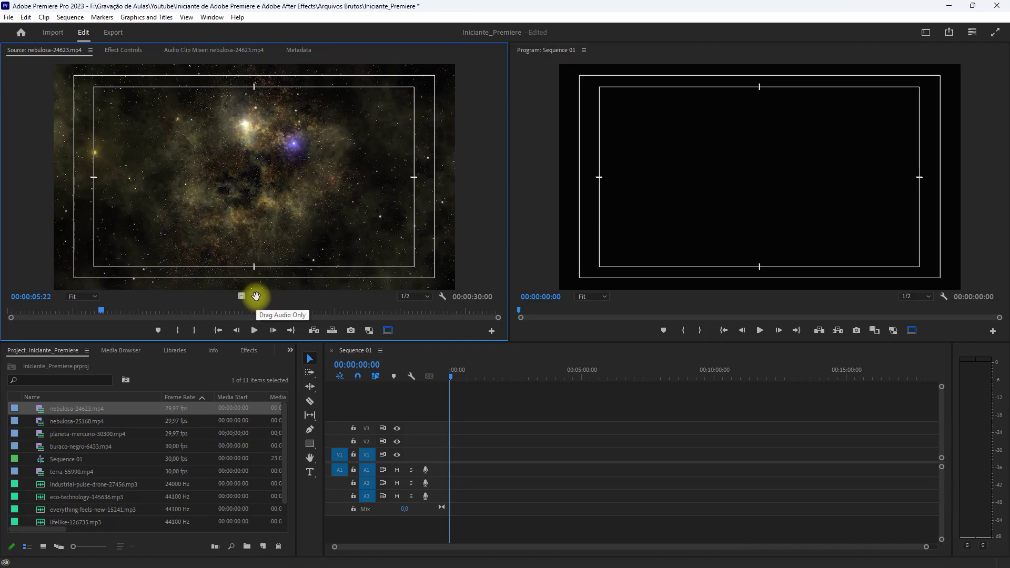
{"action": "mouse_move", "coordinate": [255, 296]}
{"action": "left_mouse_down"}
{"action": "mouse_move", "coordinate": [540, 463]}
{"action": "mouse_move", "coordinate": [453, 478]}
{"action": "mouse_move", "coordinate": [473, 459]}
{"action": "mouse_move", "coordinate": [368, 475]}
{"action": "mouse_move", "coordinate": [451, 469]}
{"action": "left_mouse_up"}
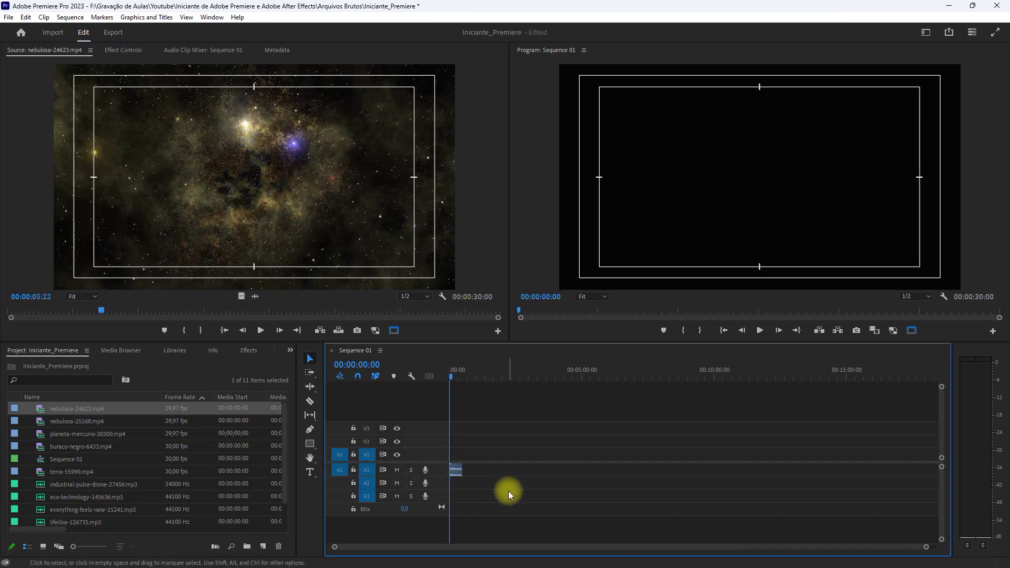
{"action": "key", "text": "space"}
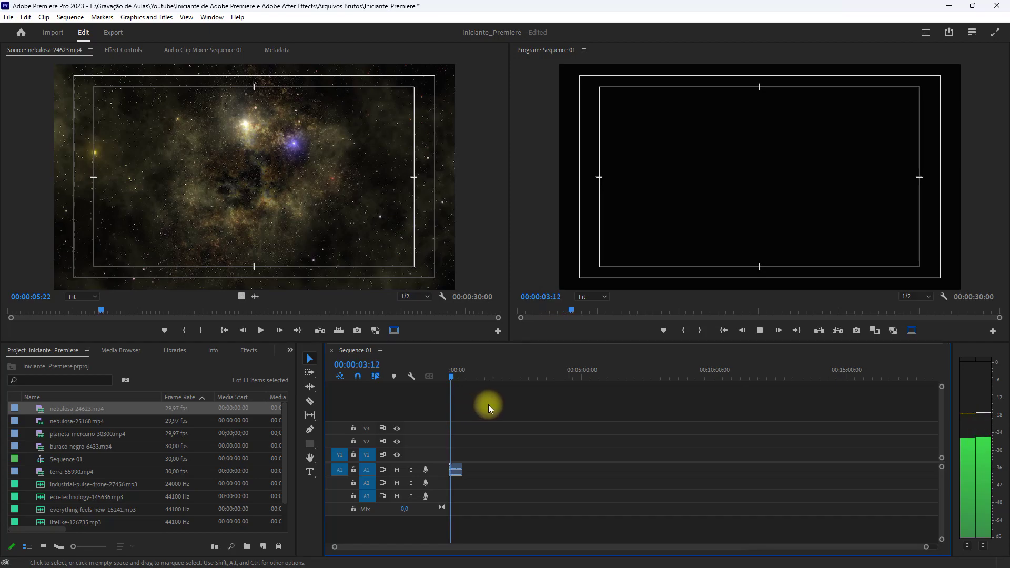
{"action": "key", "text": "space"}
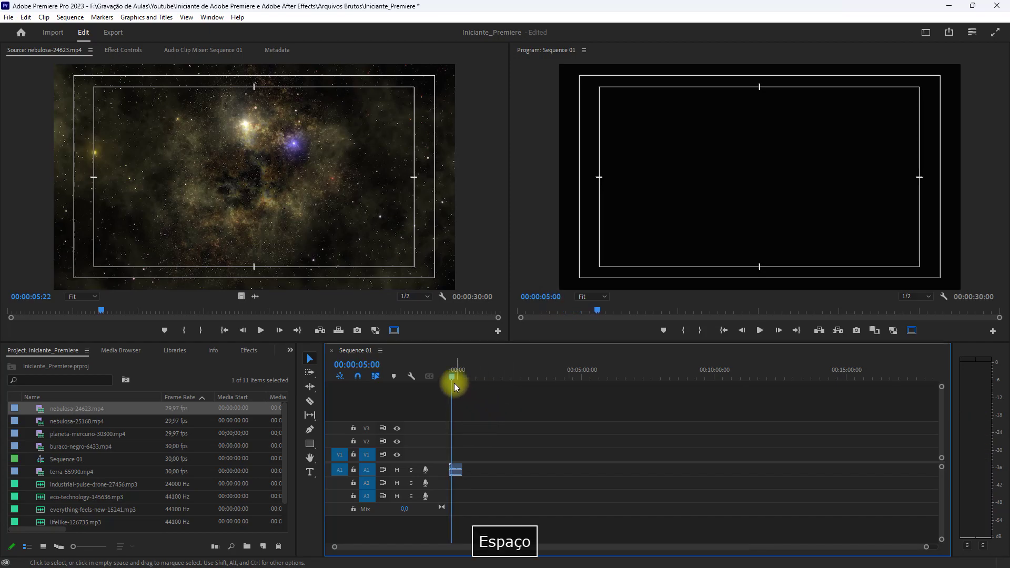
{"action": "left_click", "coordinate": [452, 380]}
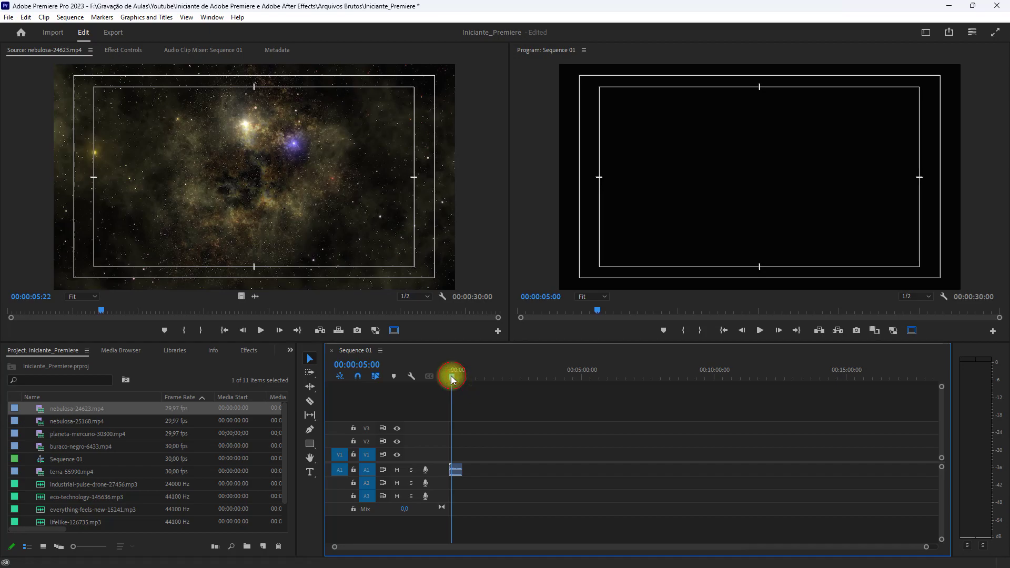
{"action": "left_click", "coordinate": [455, 470]}
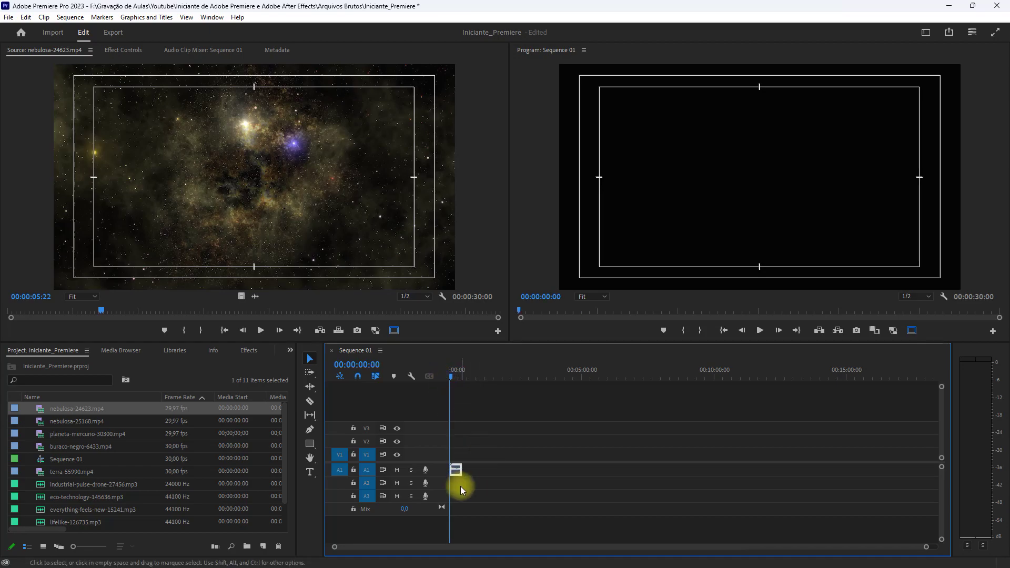
{"action": "key", "text": "Delete"}
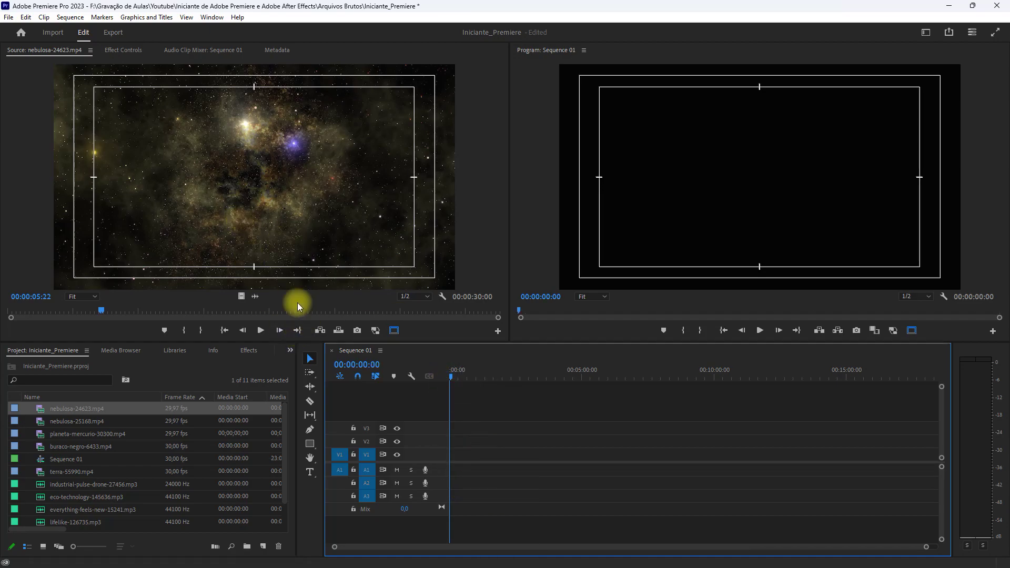
Drop the nebulosa-24623 video onto V1 and change the sequence settings to match the clip
{"action": "mouse_move", "coordinate": [241, 296]}
{"action": "left_mouse_down"}
{"action": "mouse_move", "coordinate": [492, 460]}
{"action": "mouse_move", "coordinate": [451, 461]}
{"action": "left_mouse_up"}
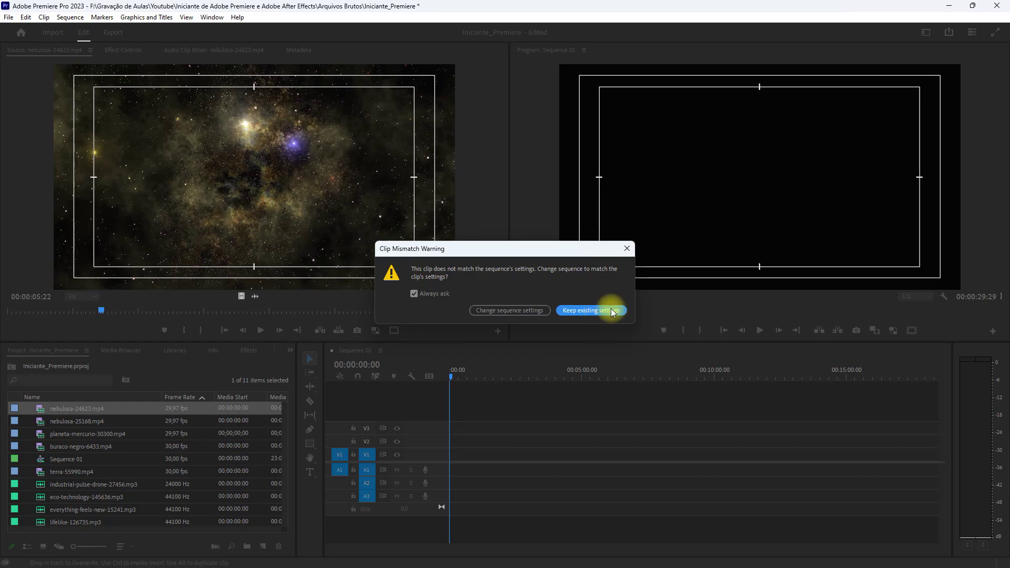
{"action": "left_click", "coordinate": [496, 310]}
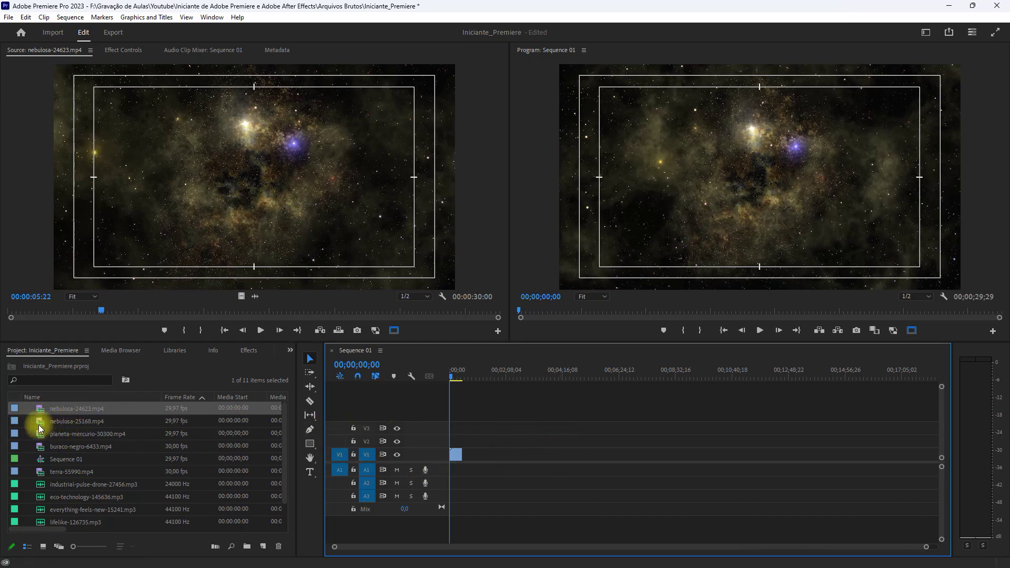
Load nebulosa-25168.mp4 as the source clip without placing it, and delete the nebula clip from V1
{"action": "left_click_drag", "start_coordinate": [39, 421], "coordinate": [124, 217]}
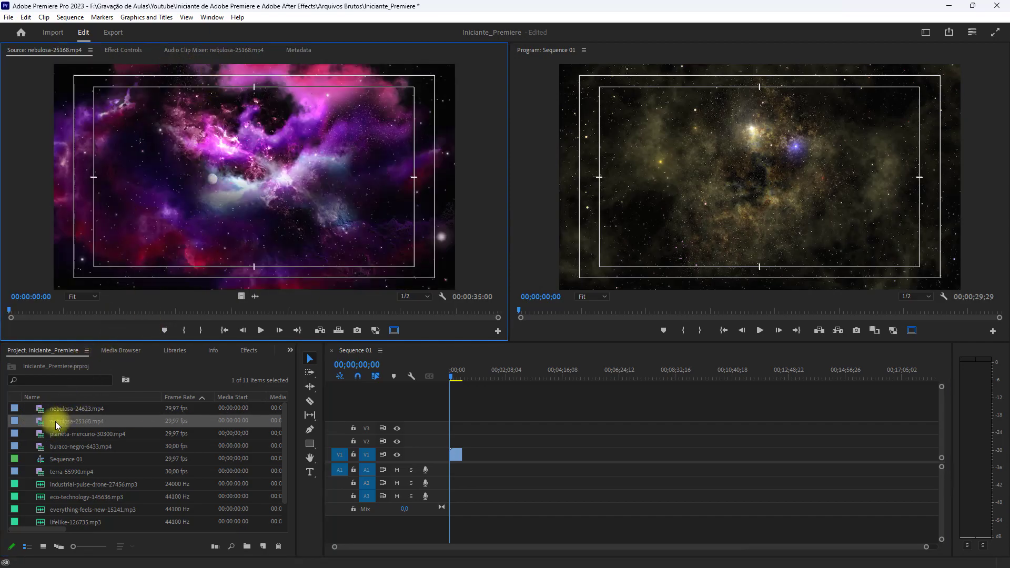
{"action": "mouse_move", "coordinate": [39, 420]}
{"action": "left_mouse_down"}
{"action": "mouse_move", "coordinate": [521, 496]}
{"action": "mouse_move", "coordinate": [112, 413]}
{"action": "left_mouse_up"}
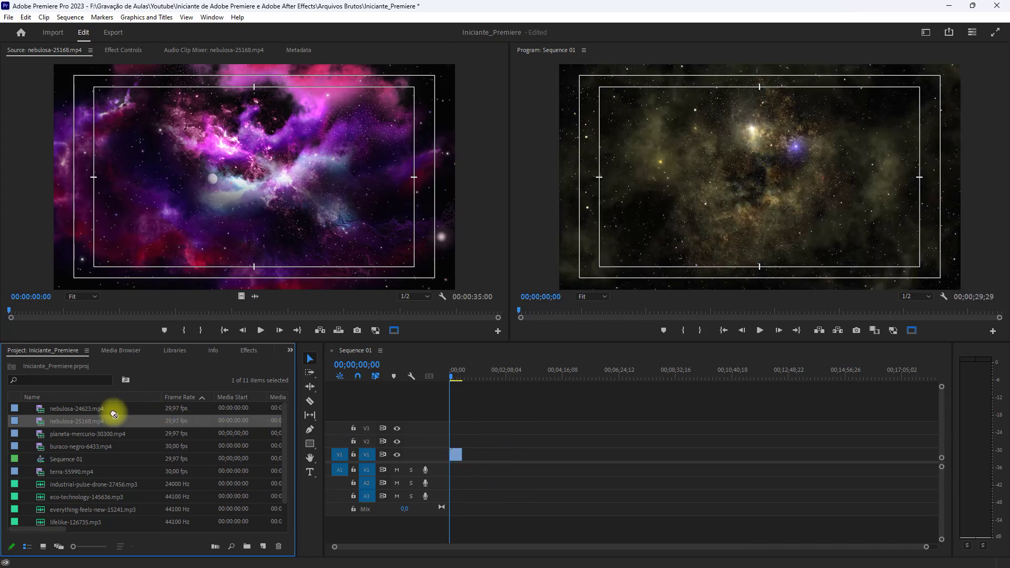
{"action": "left_click_drag", "start_coordinate": [38, 421], "coordinate": [508, 467]}
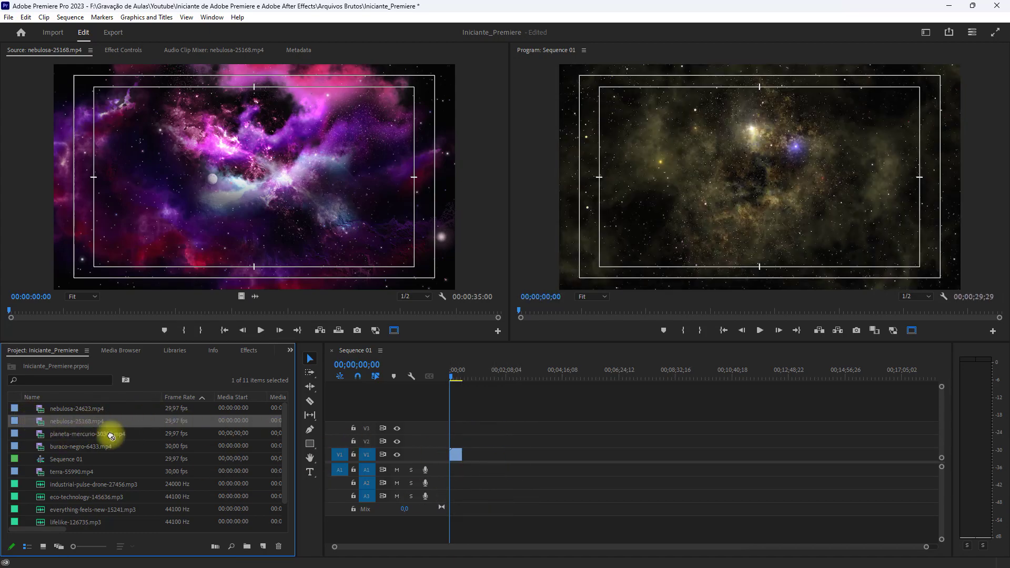
{"action": "left_click_drag", "start_coordinate": [507, 467], "coordinate": [38, 421]}
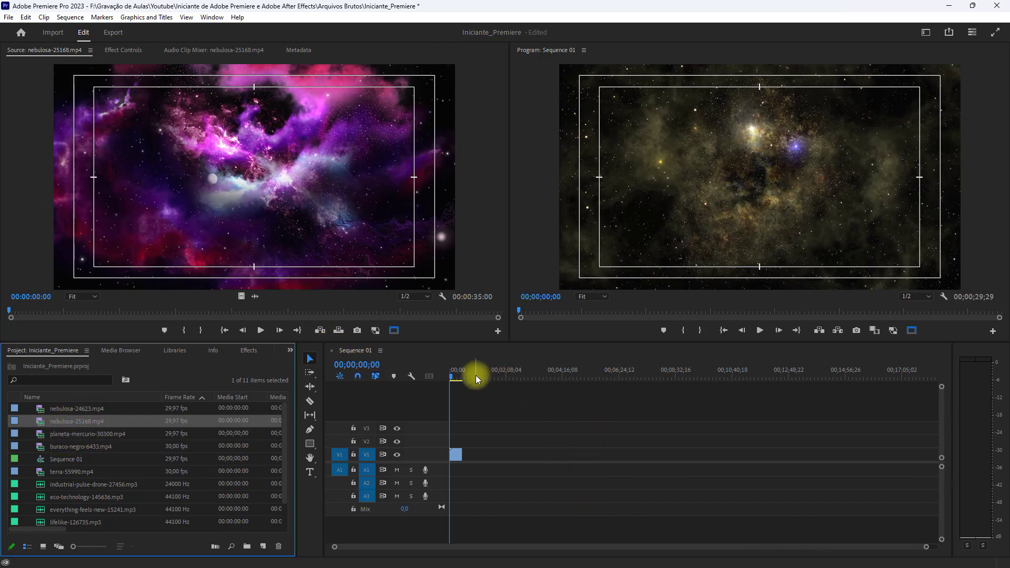
{"action": "left_click", "coordinate": [456, 456]}
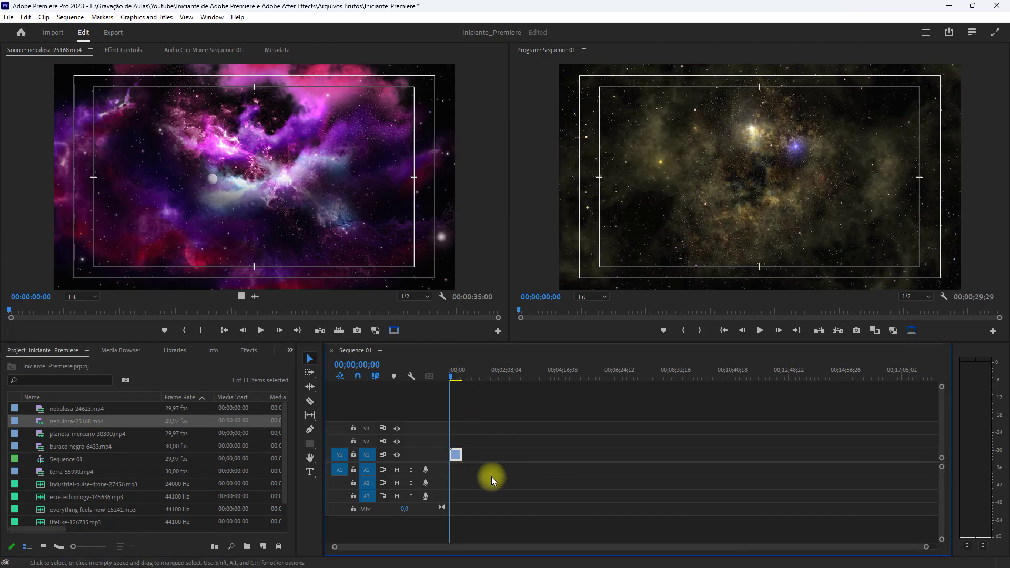
{"action": "key", "text": "Delete"}
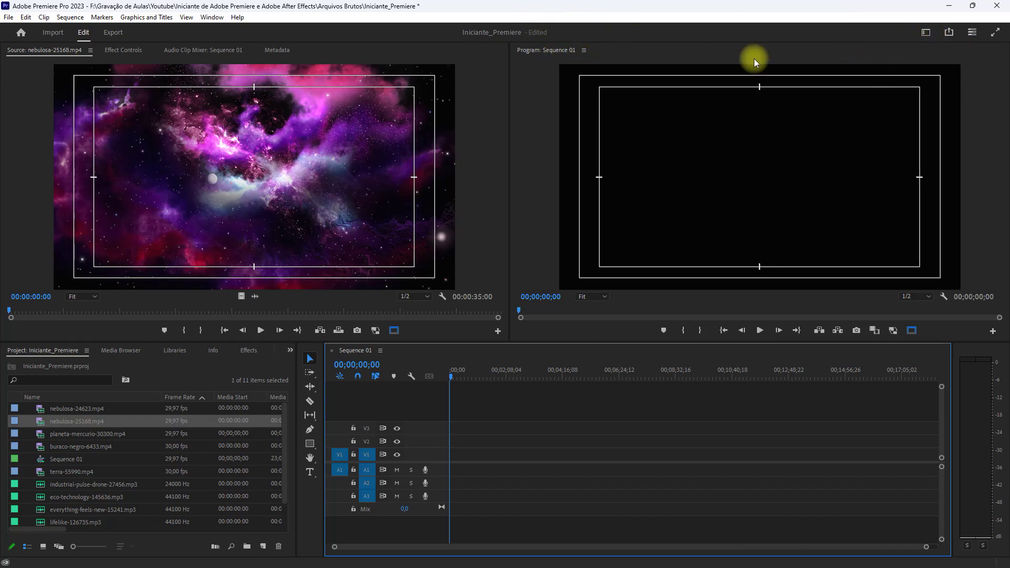
Switch workspaces to Essentials, then Vertical, then another layout with a Text panel
{"action": "left_click", "coordinate": [927, 33]}
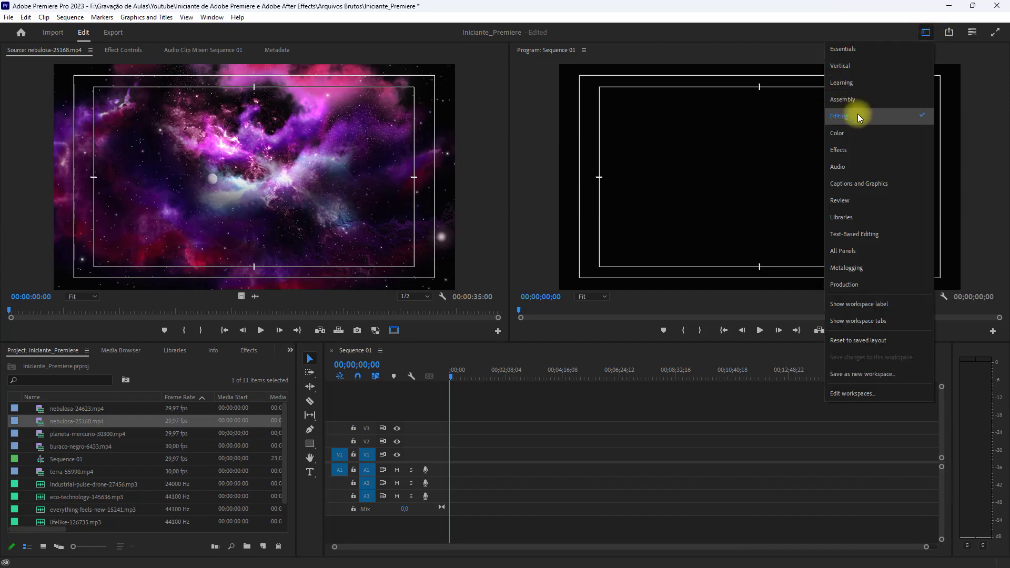
{"action": "left_click", "coordinate": [850, 50]}
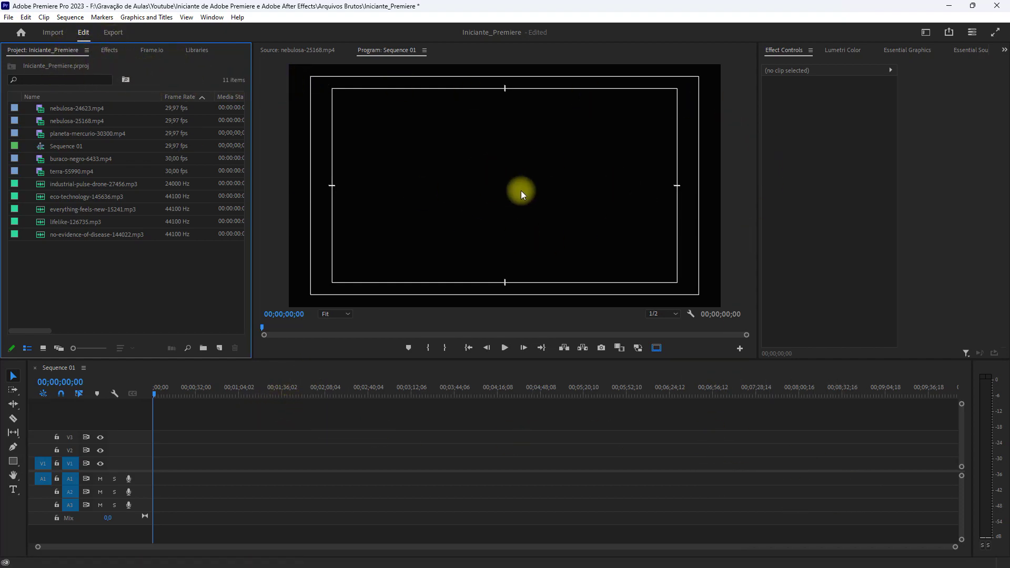
{"action": "left_click", "coordinate": [926, 32]}
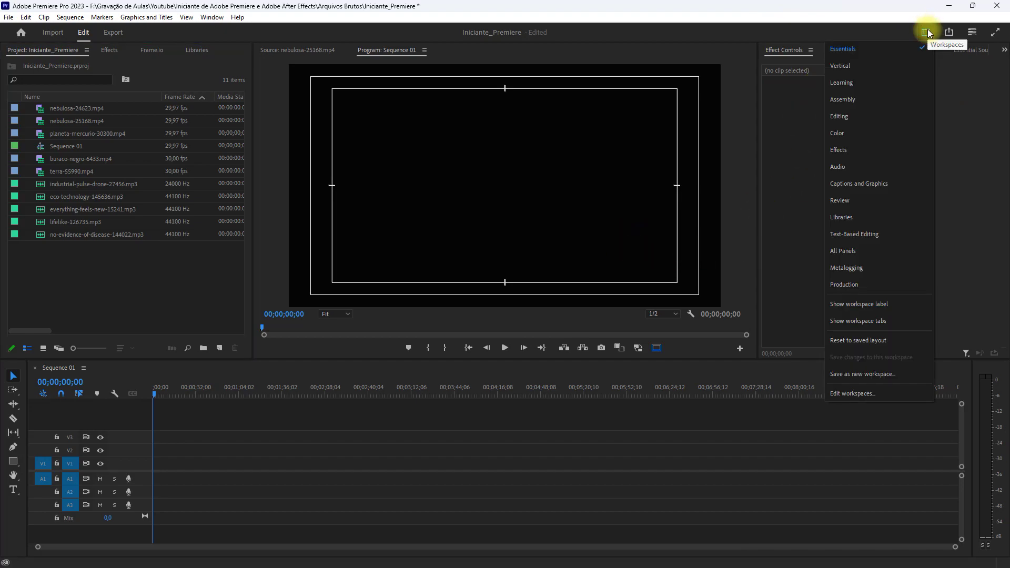
{"action": "left_click", "coordinate": [841, 68]}
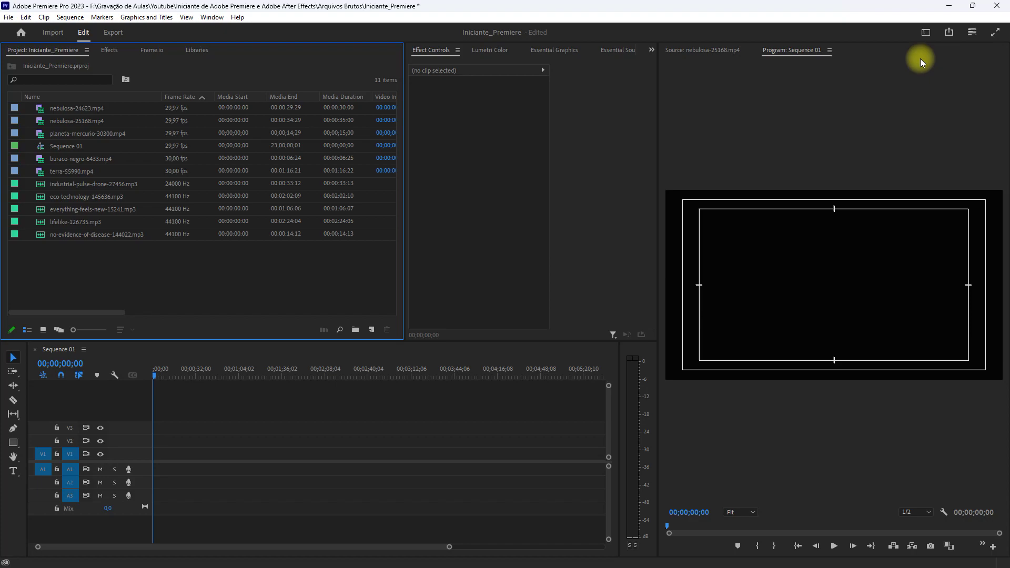
{"action": "left_click", "coordinate": [923, 34]}
{"action": "left_click", "coordinate": [864, 84]}
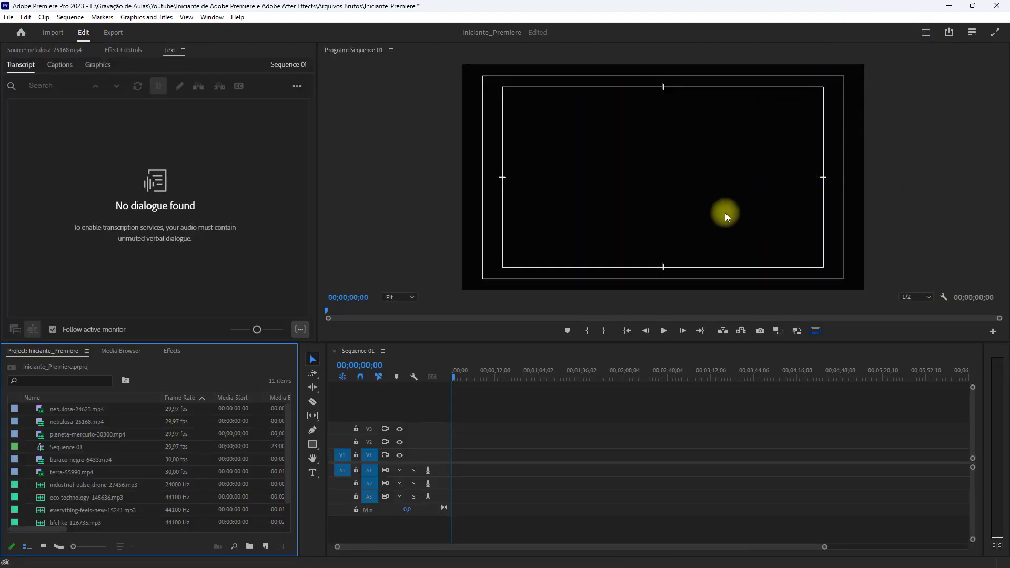
Switch to the Text-Based Editing workspace and browse its Captions, Graphics and Transcript views
{"action": "left_click", "coordinate": [926, 33]}
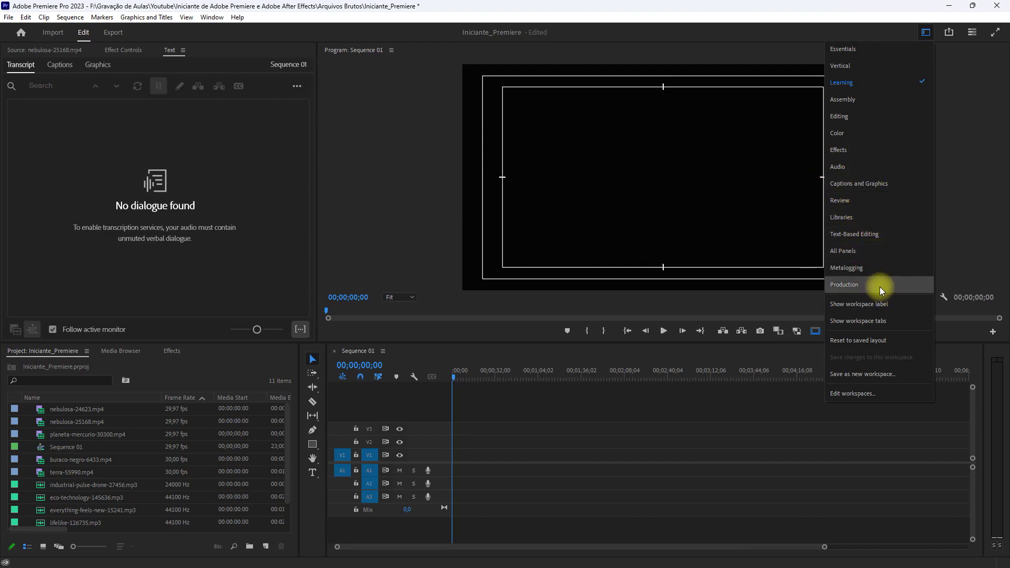
{"action": "left_click", "coordinate": [856, 234]}
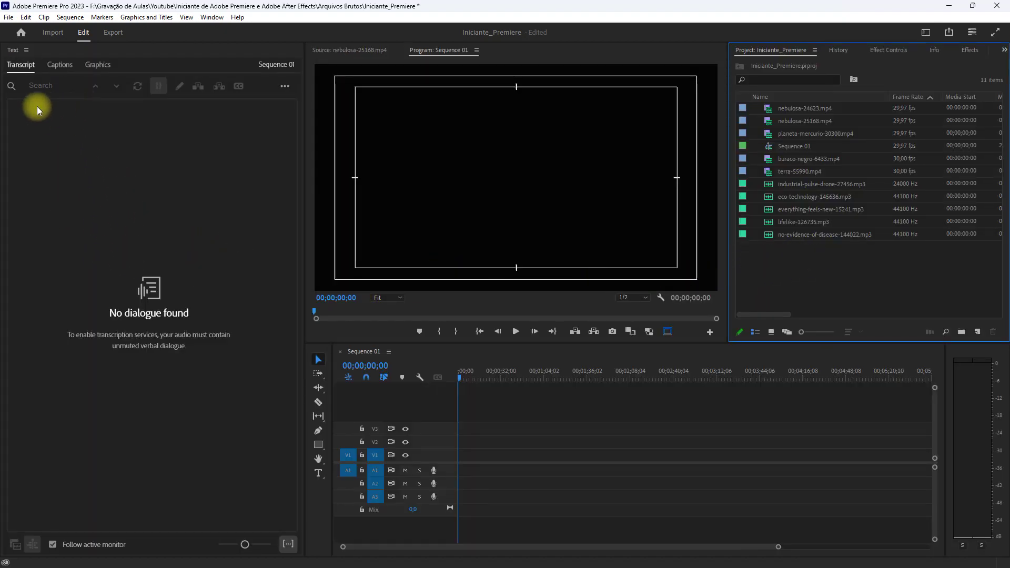
{"action": "left_click", "coordinate": [62, 66]}
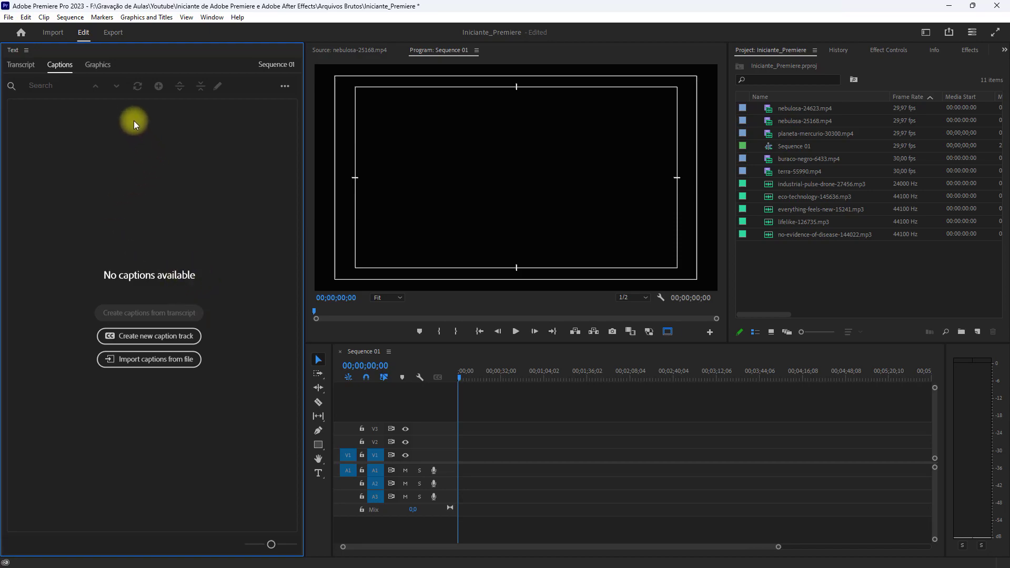
{"action": "left_click", "coordinate": [103, 65]}
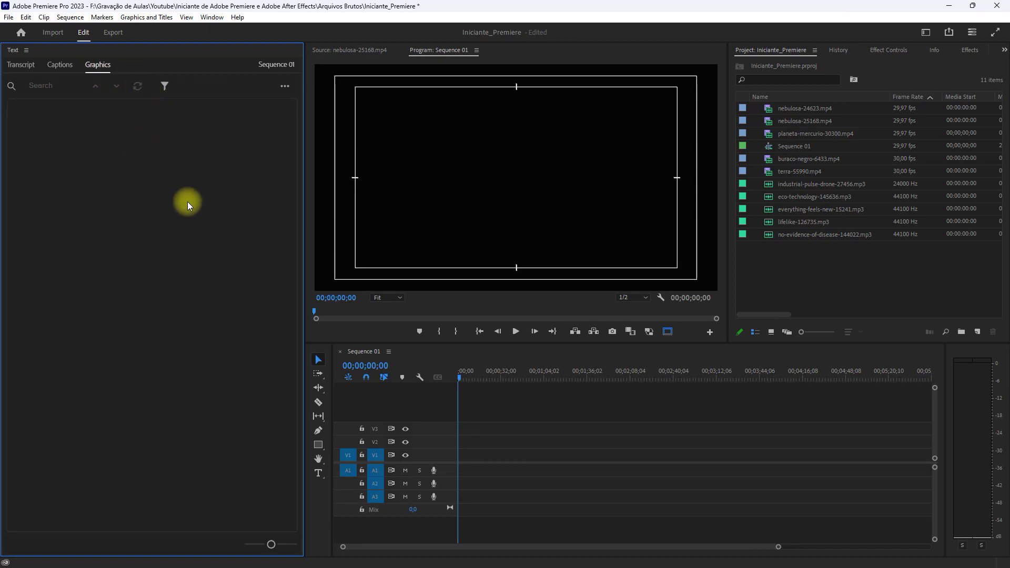
{"action": "left_click", "coordinate": [59, 65]}
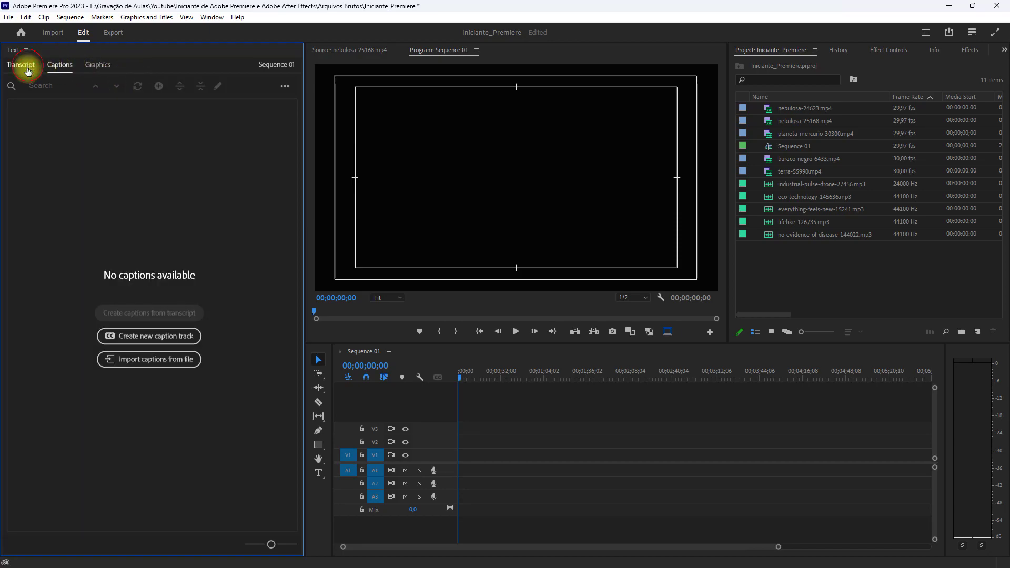
{"action": "left_click", "coordinate": [27, 68]}
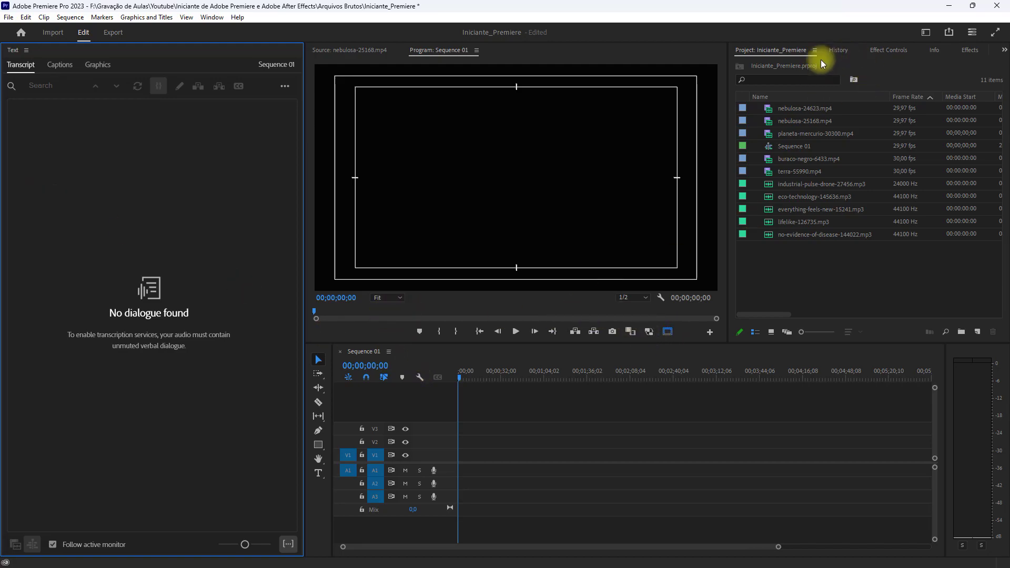
{"action": "left_click", "coordinate": [925, 32]}
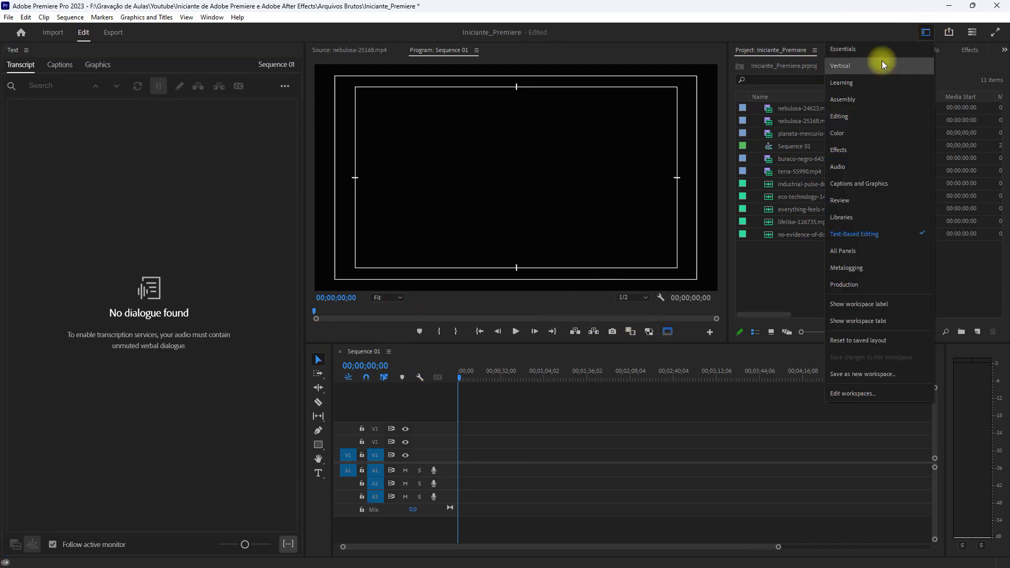
Choose Editing from the Workspaces menu to restore the default layout
{"action": "left_click", "coordinate": [841, 117]}
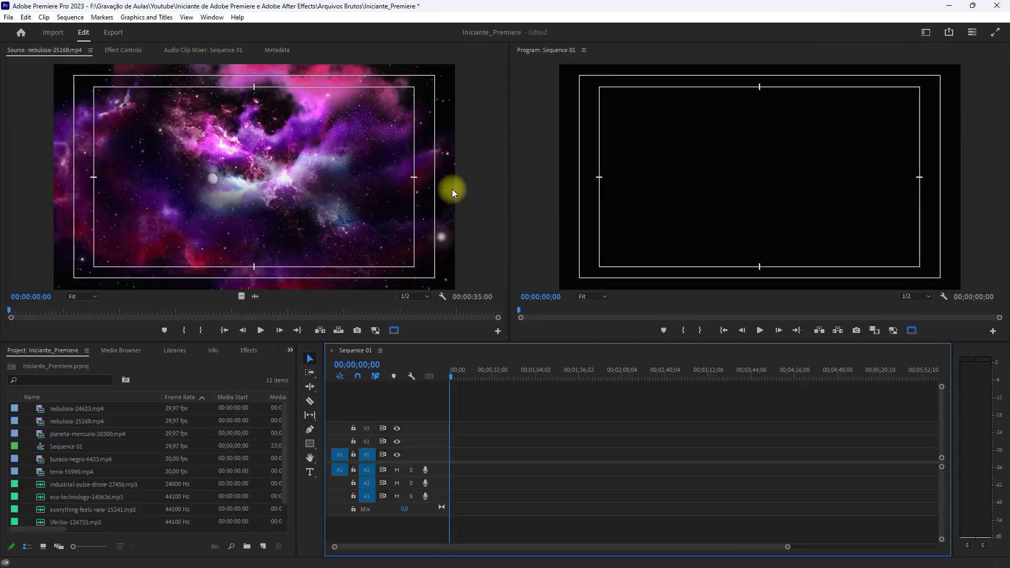